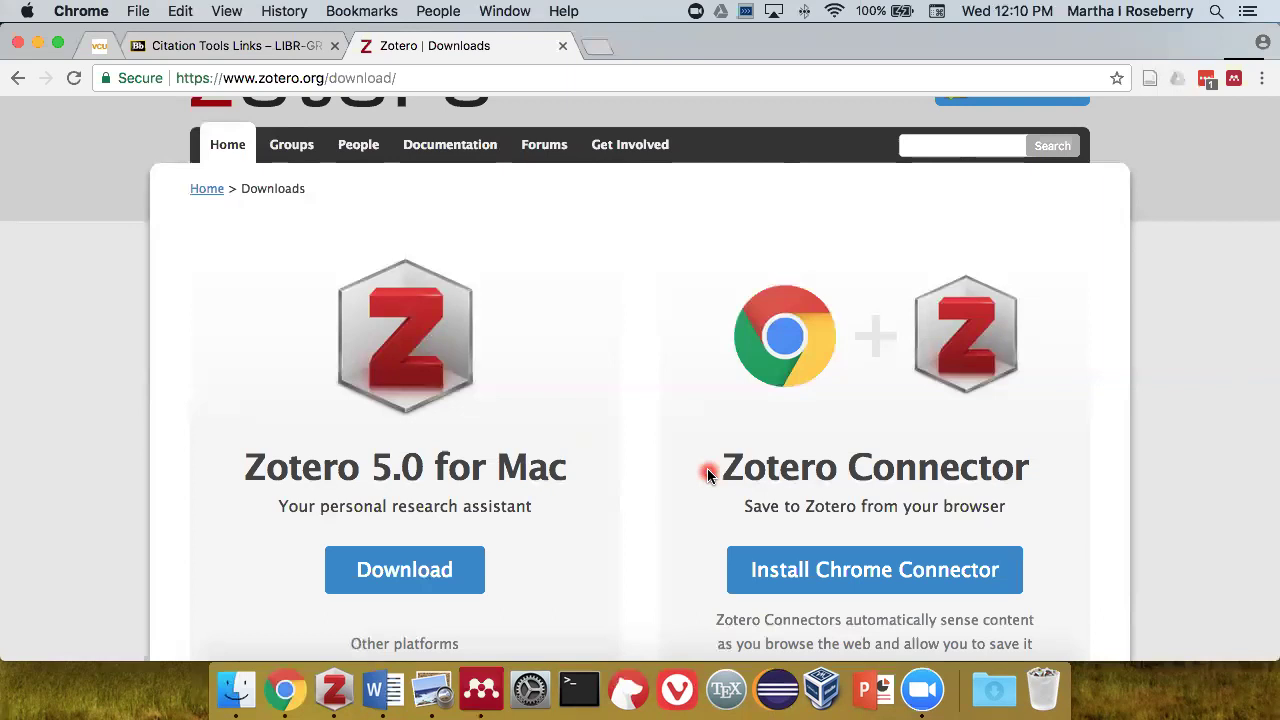
- Look over the Zotero downloads page, then open the account registration page and review its form fields
scroll(697, 385, "down", 10)
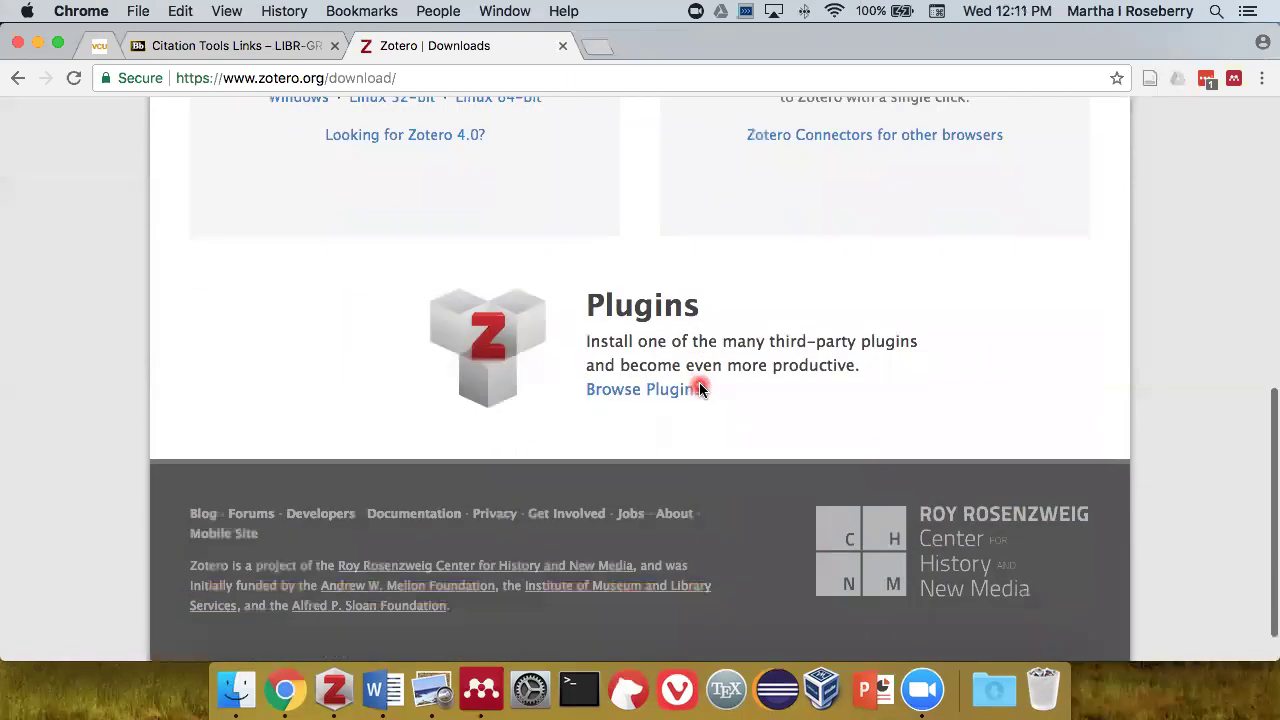
scroll(697, 386, "up", 8)
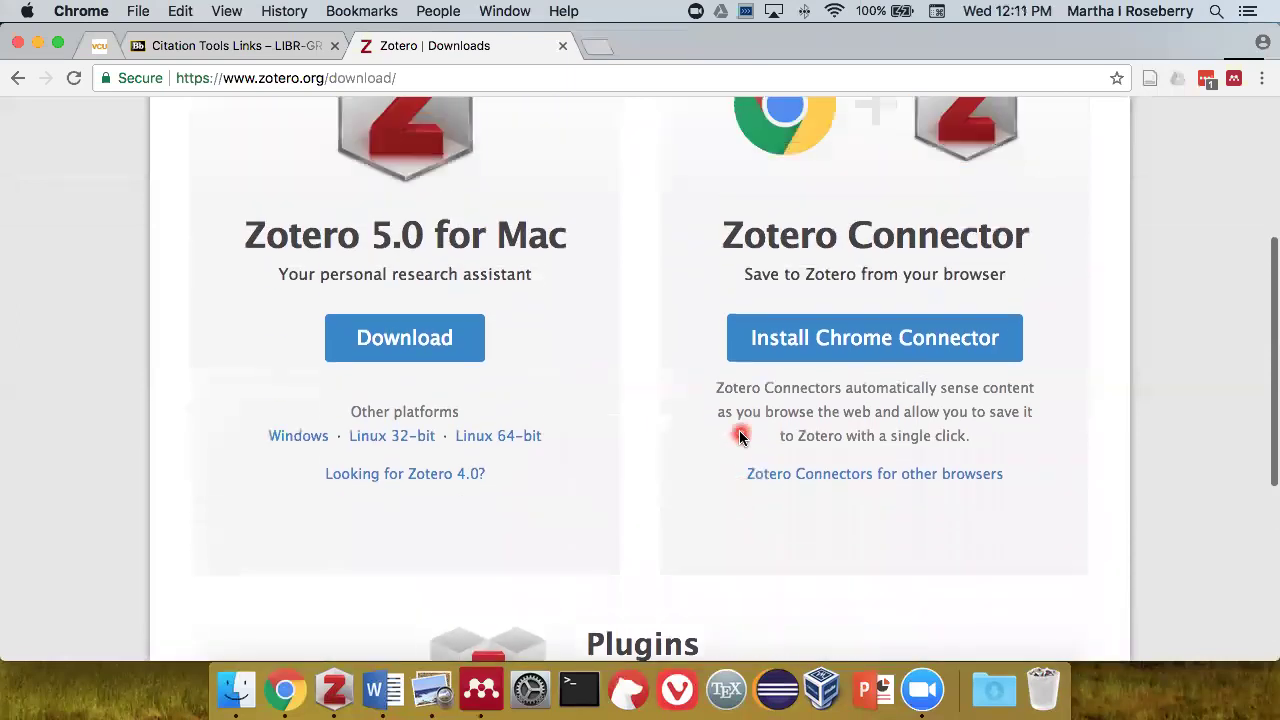
scroll(740, 436, "up", 5)
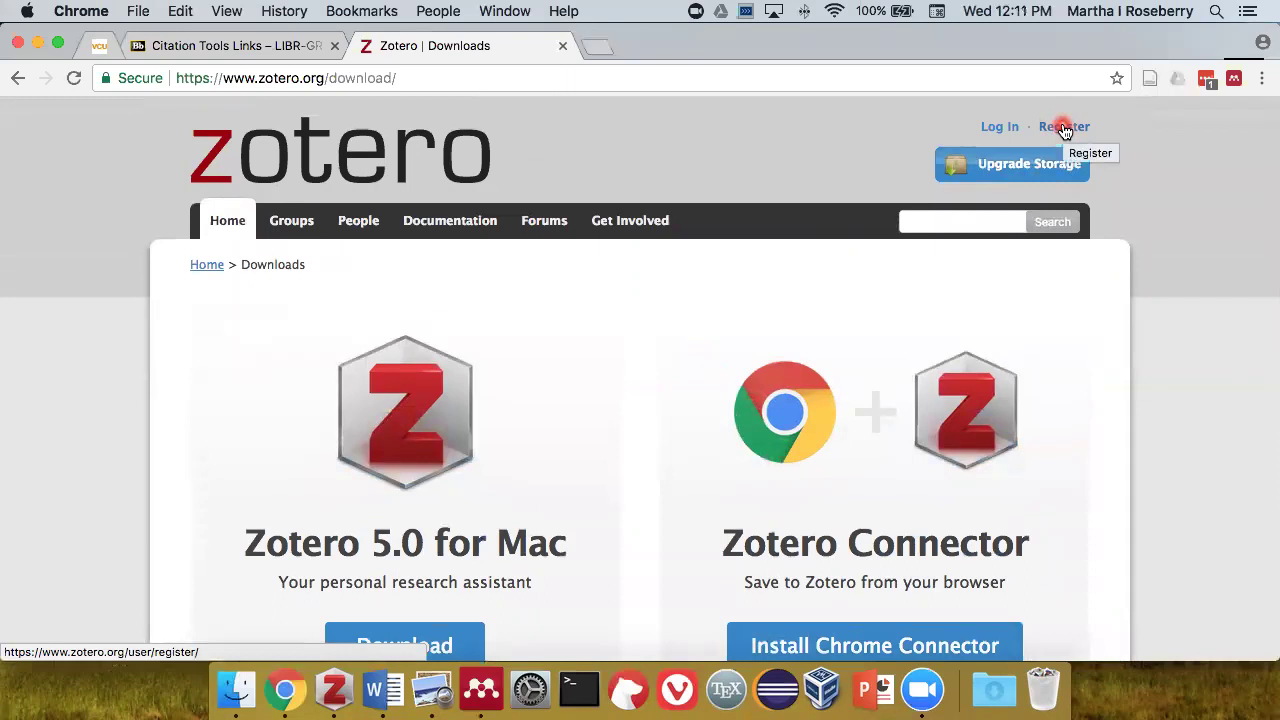
left_click(1064, 127)
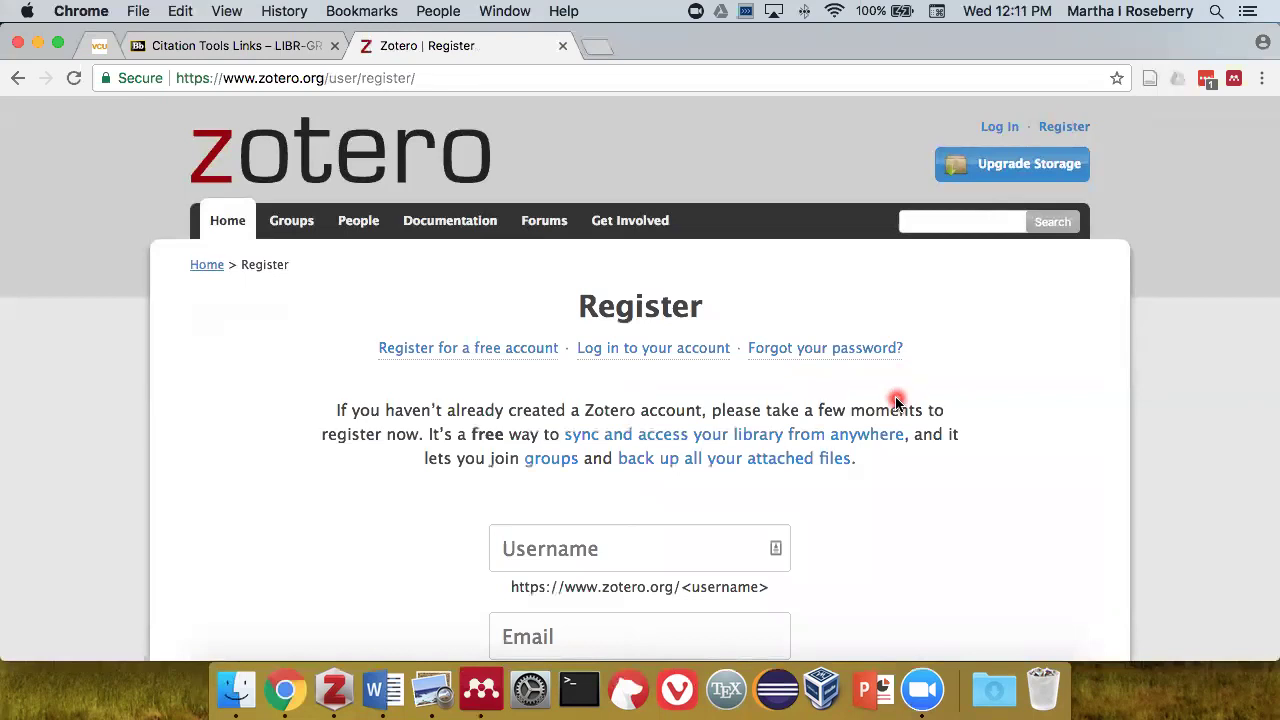
scroll(983, 464, "down", 3)
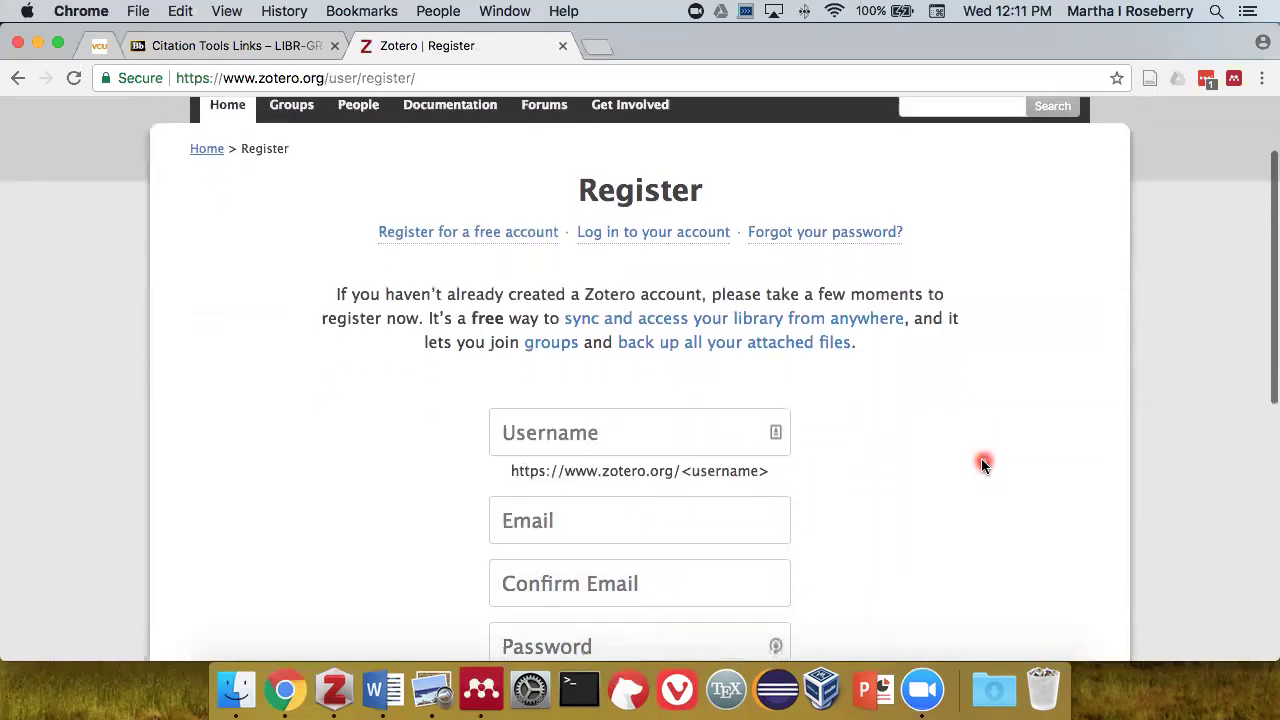
scroll(983, 464, "down", 1)
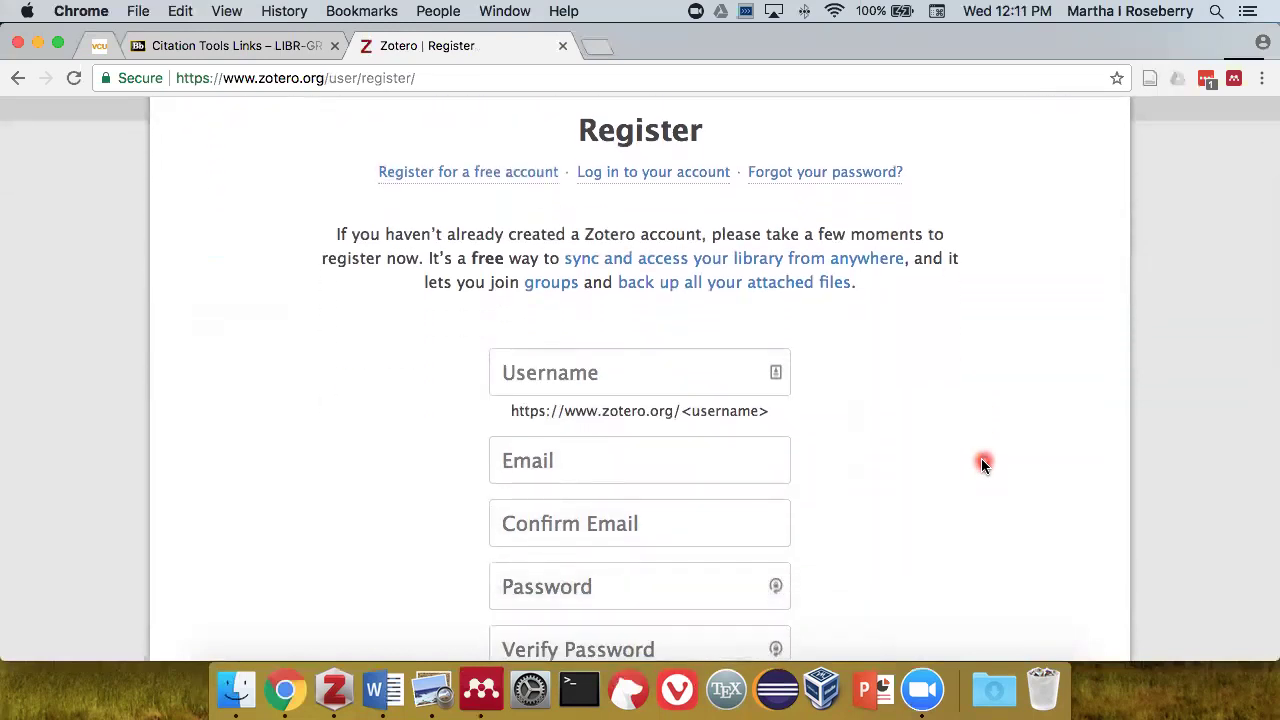
scroll(981, 452, "up", 1)
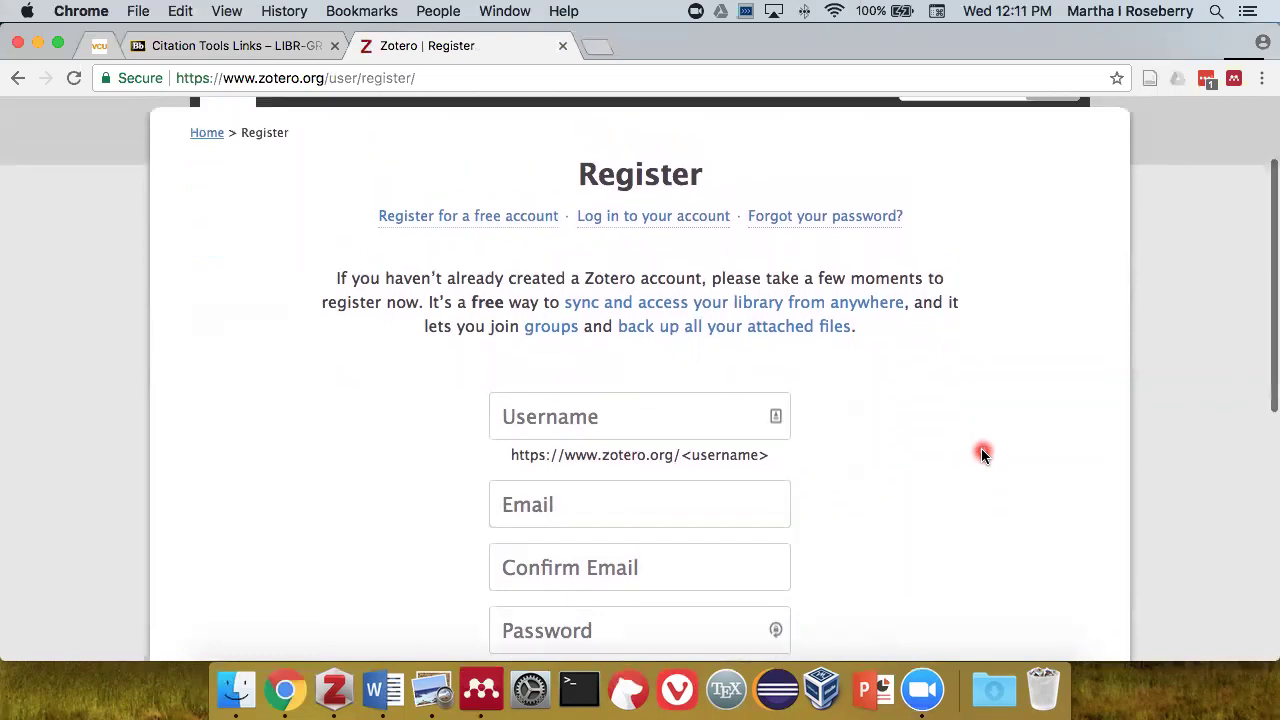
scroll(987, 471, "down", 3)
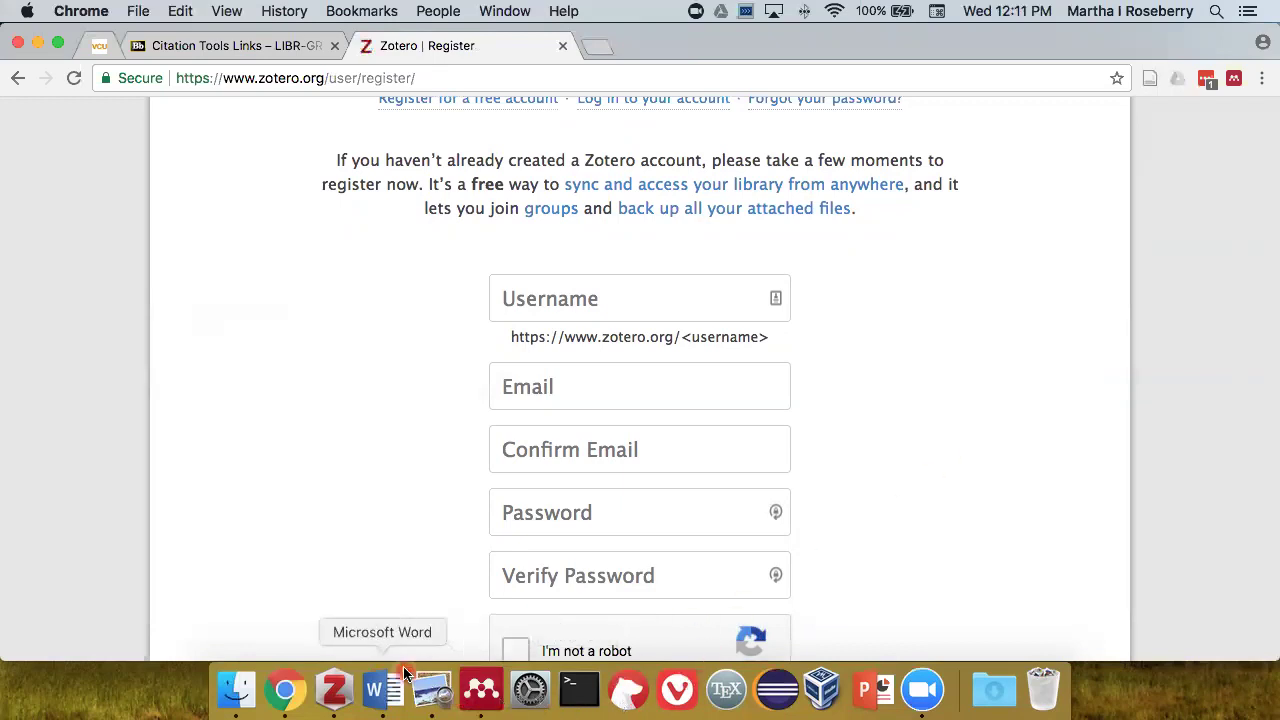
- Switch to Zotero, show the Unfiled Items, and collapse the Articles + and Books collections in My Library
left_click(334, 690)
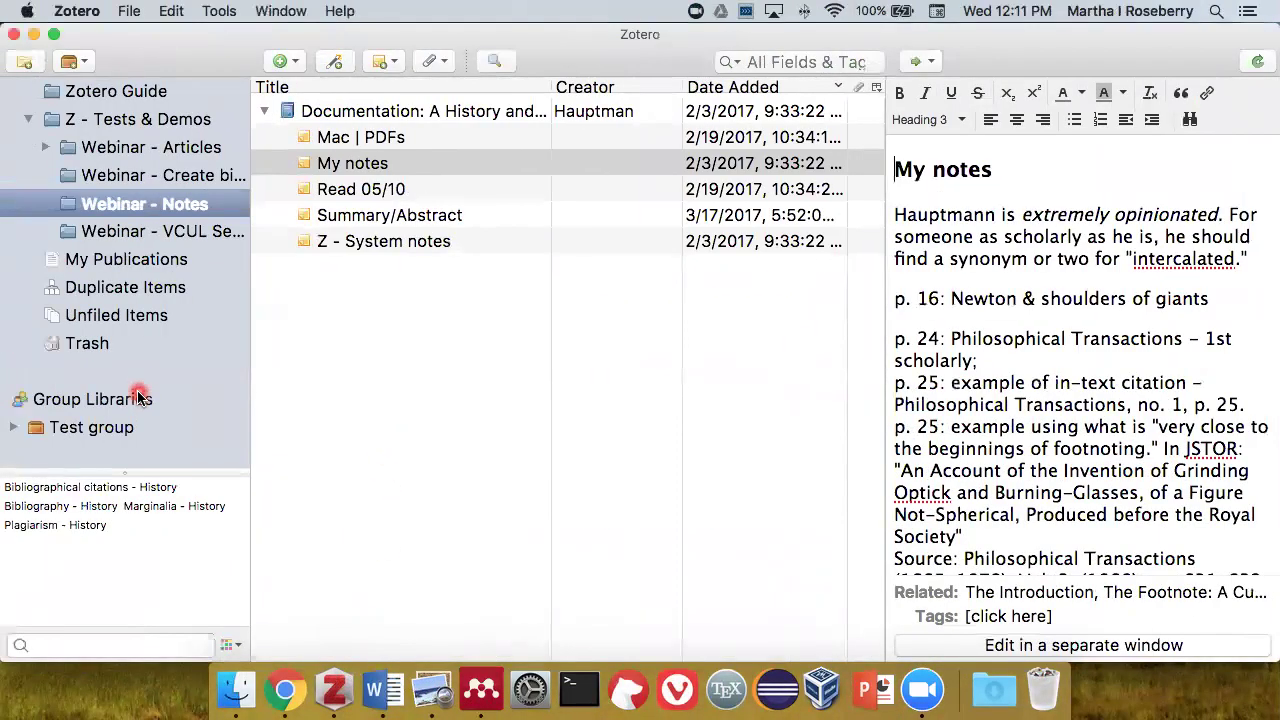
left_click(130, 316)
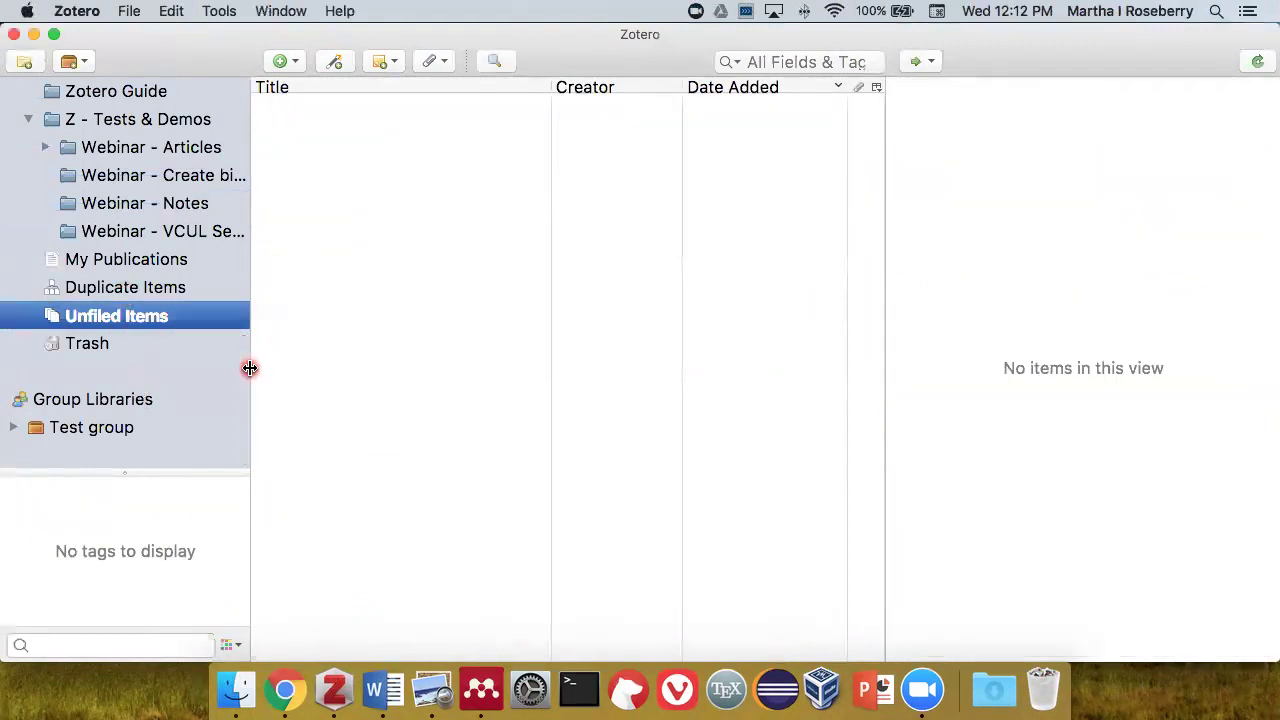
scroll(250, 375, "up", 5)
scroll(252, 381, "up", 15)
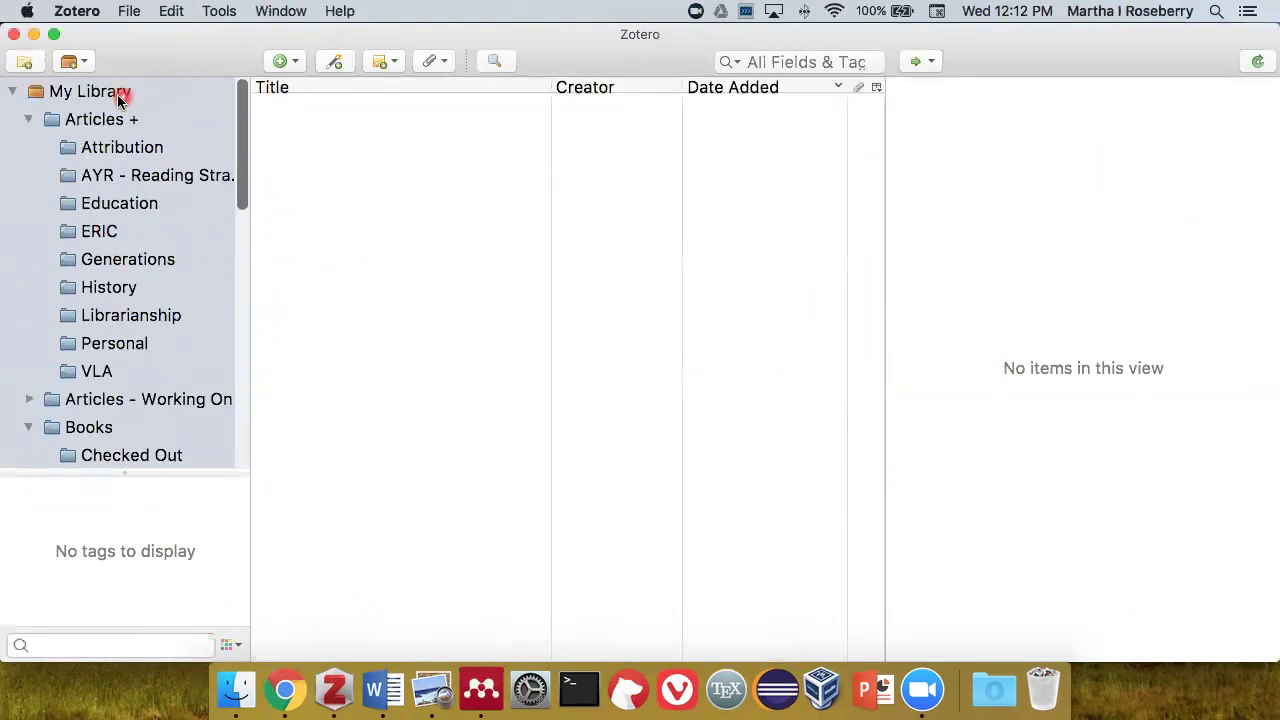
left_click(28, 119)
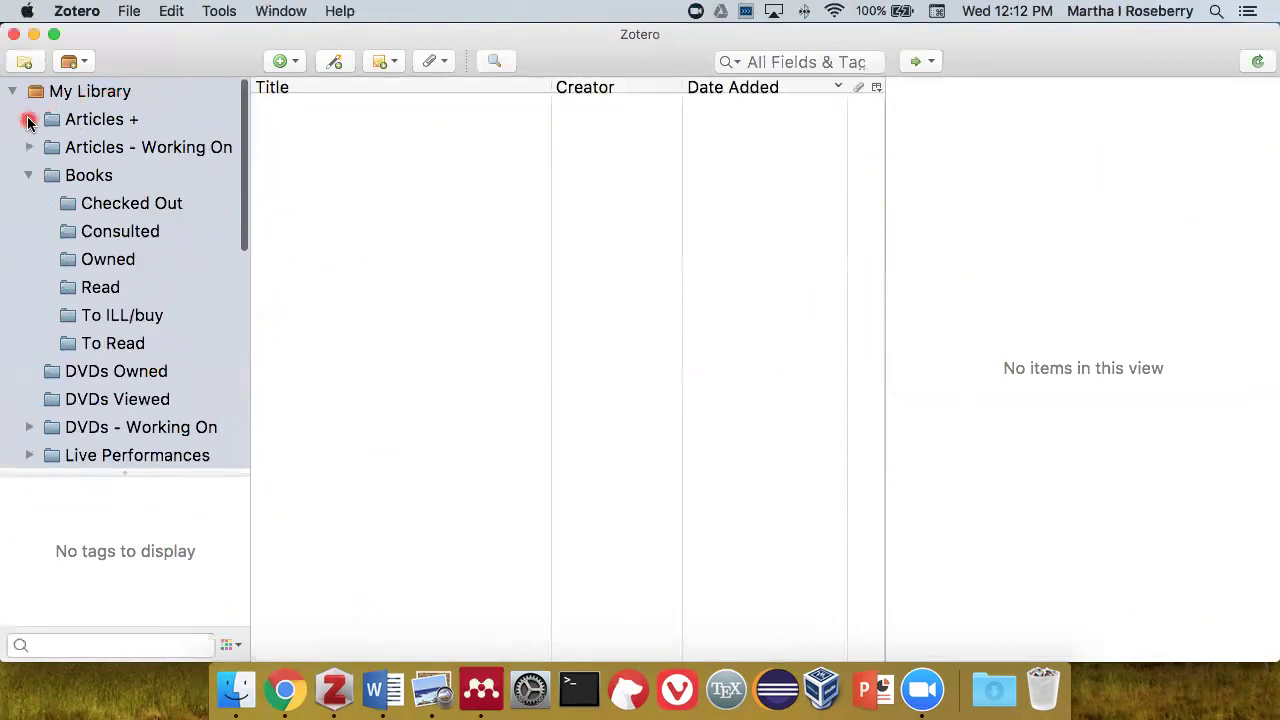
left_click(30, 175)
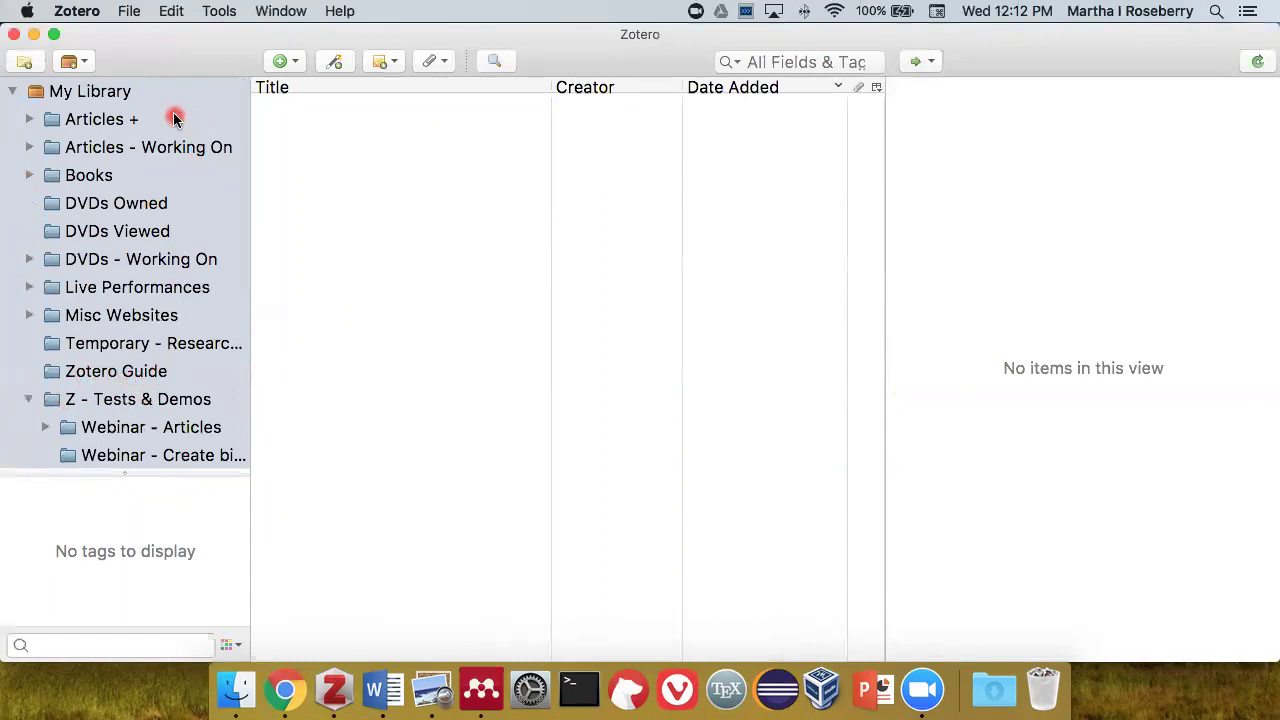
- Review the General, Sync and Advanced settings in the Zotero preferences, including the OpenURL resolver, and close them
left_click(75, 14)
left_click(75, 66)
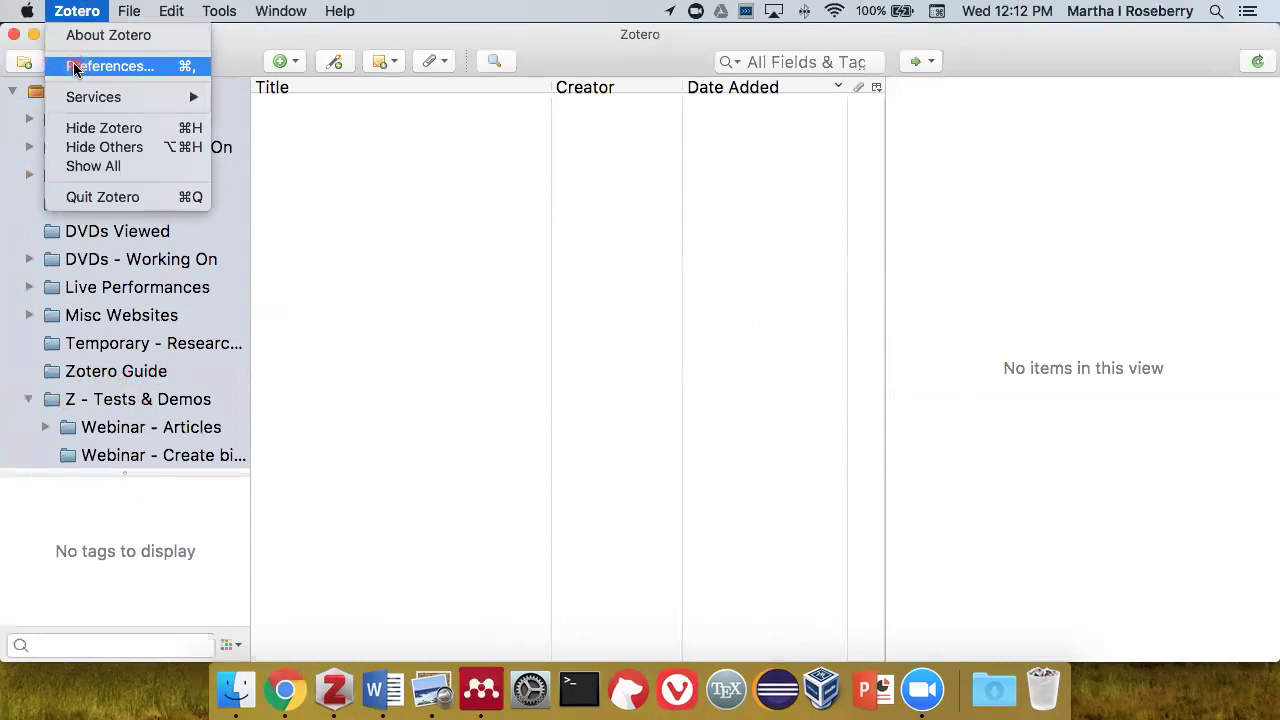
left_click(75, 66)
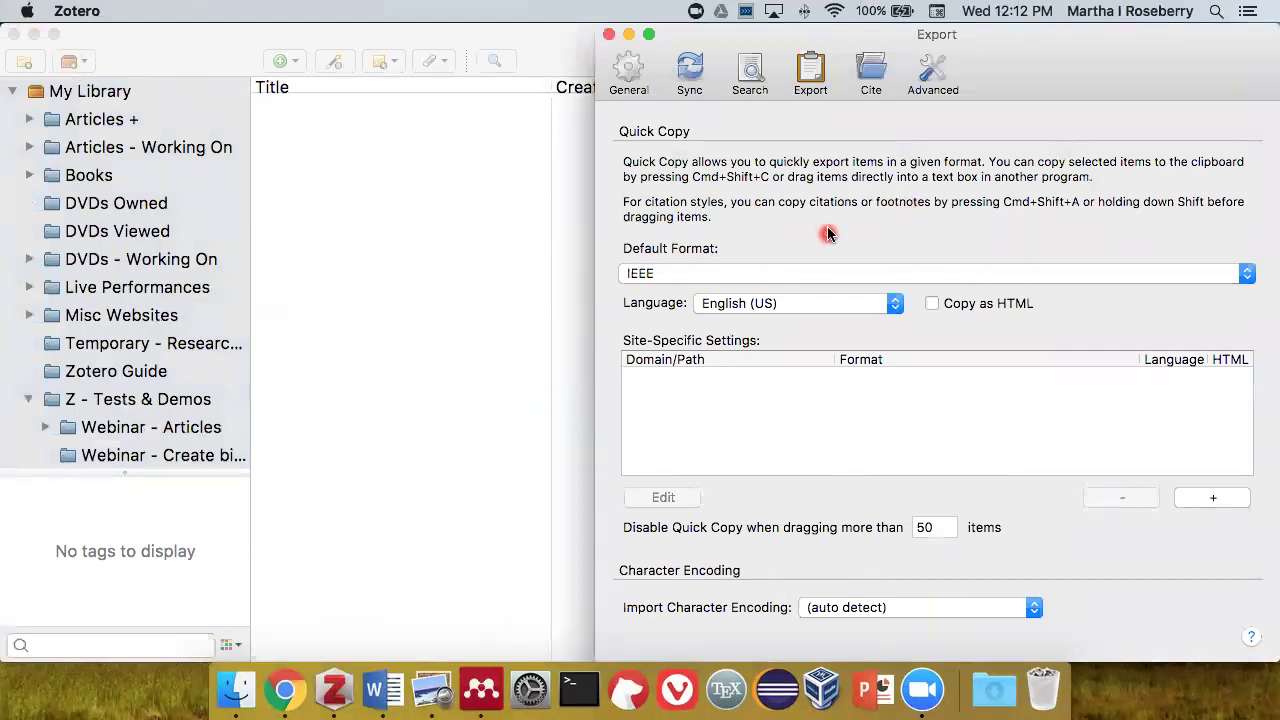
left_click(627, 76)
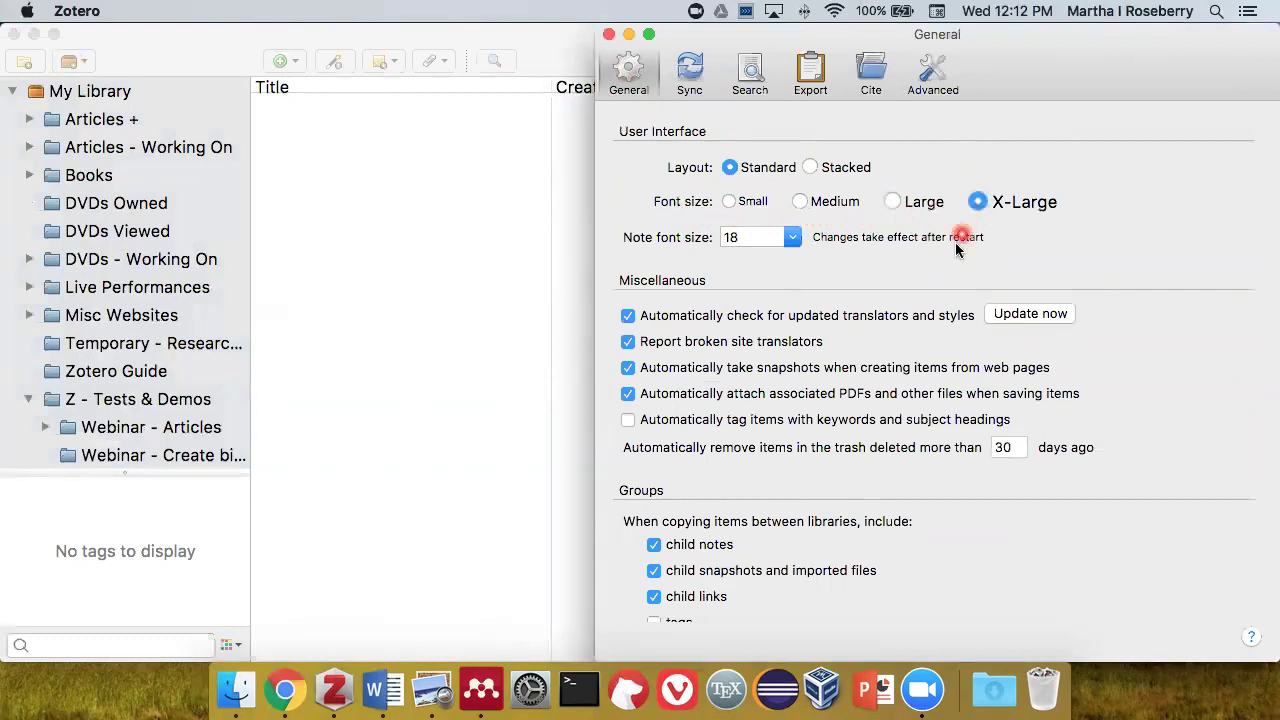
left_click(691, 72)
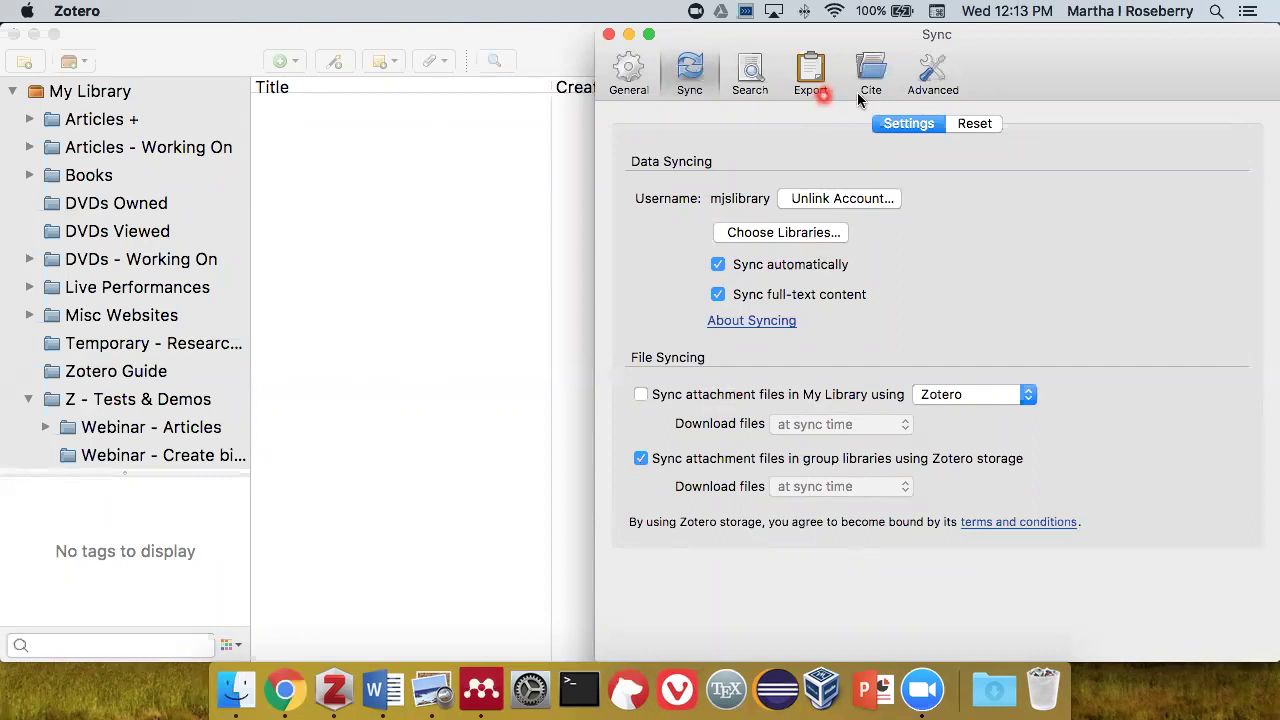
left_click(930, 84)
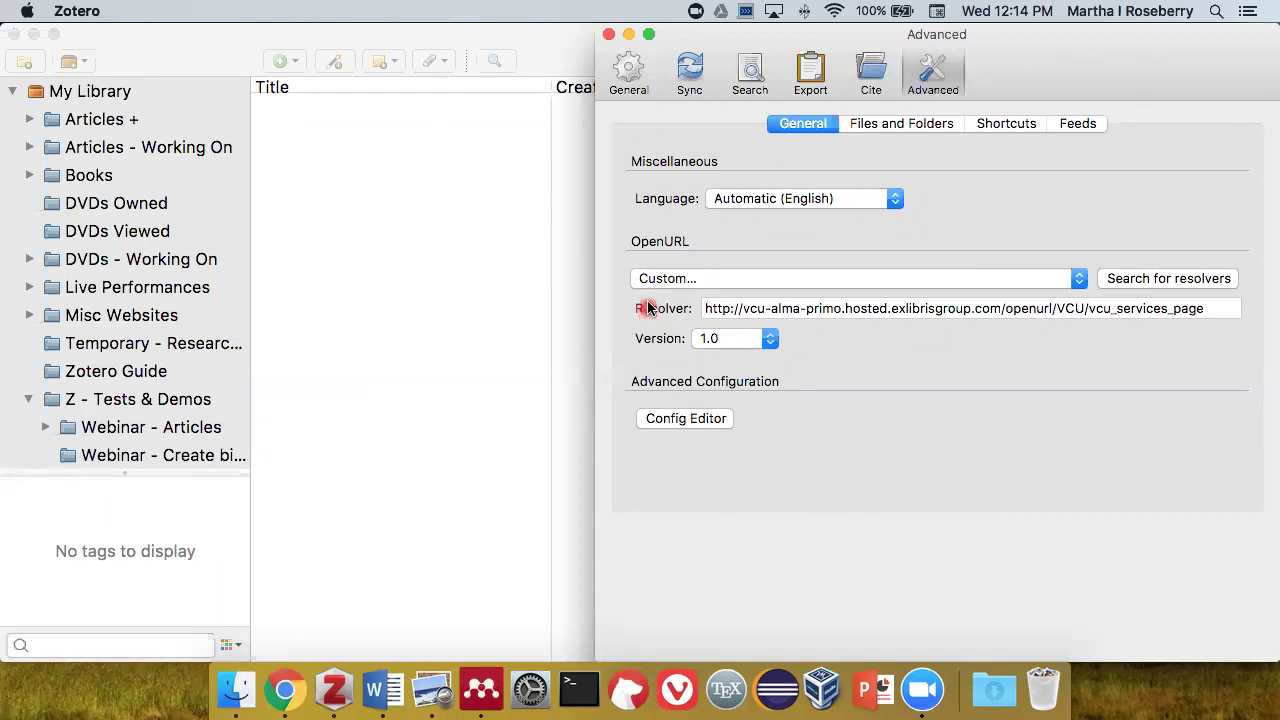
left_click(610, 36)
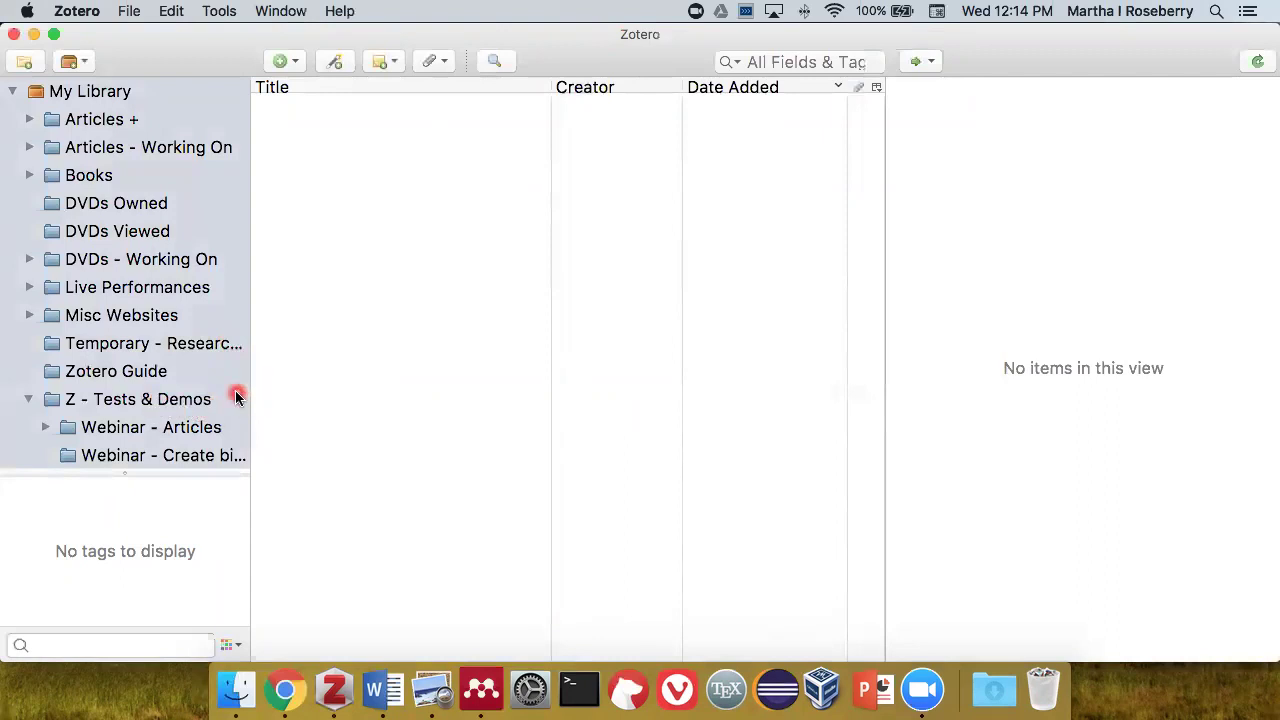
- Expand the Webinar - Articles collection and select its Academic Search Complete subcollection
scroll(236, 398, "down", 2)
scroll(236, 398, "down", 5)
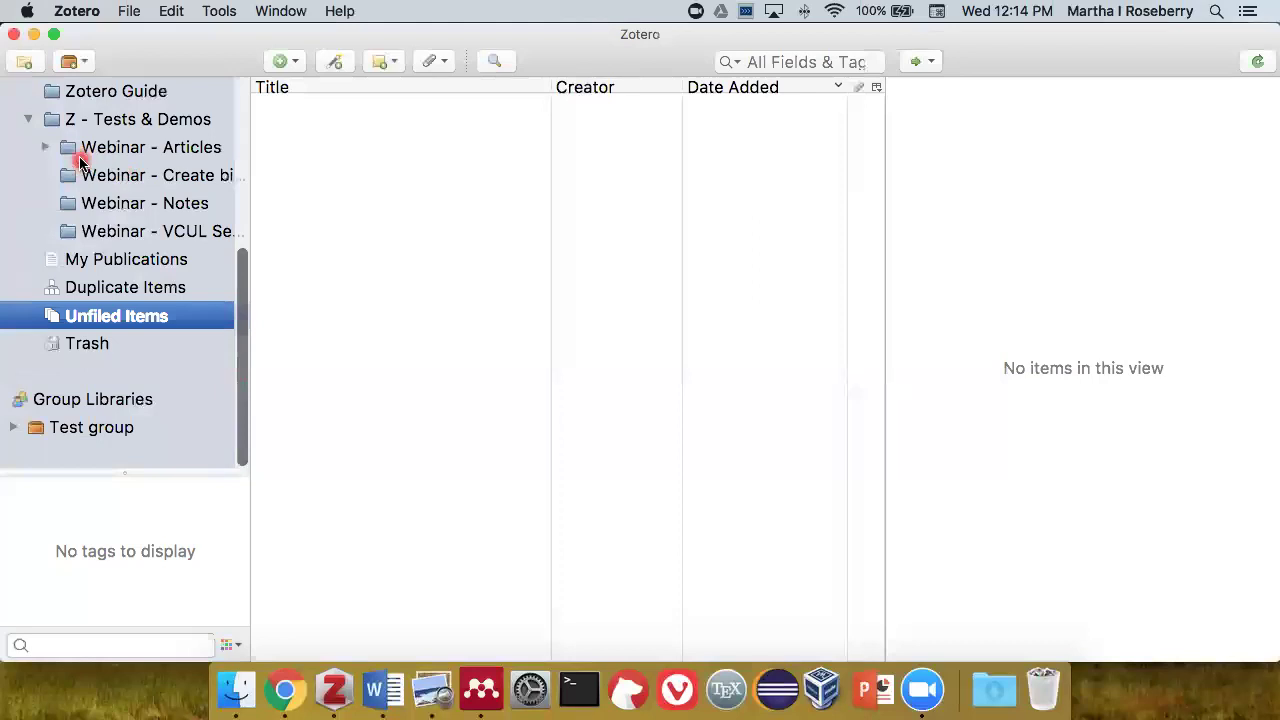
left_click(45, 148)
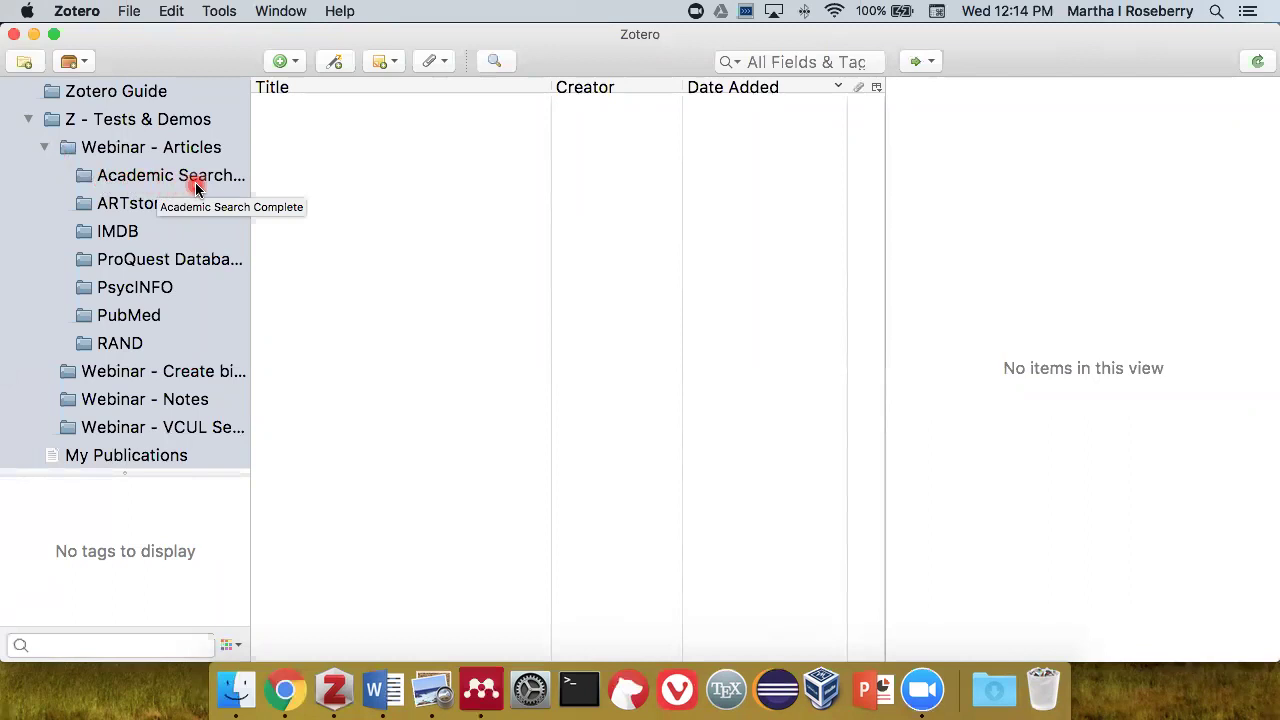
left_click(137, 182)
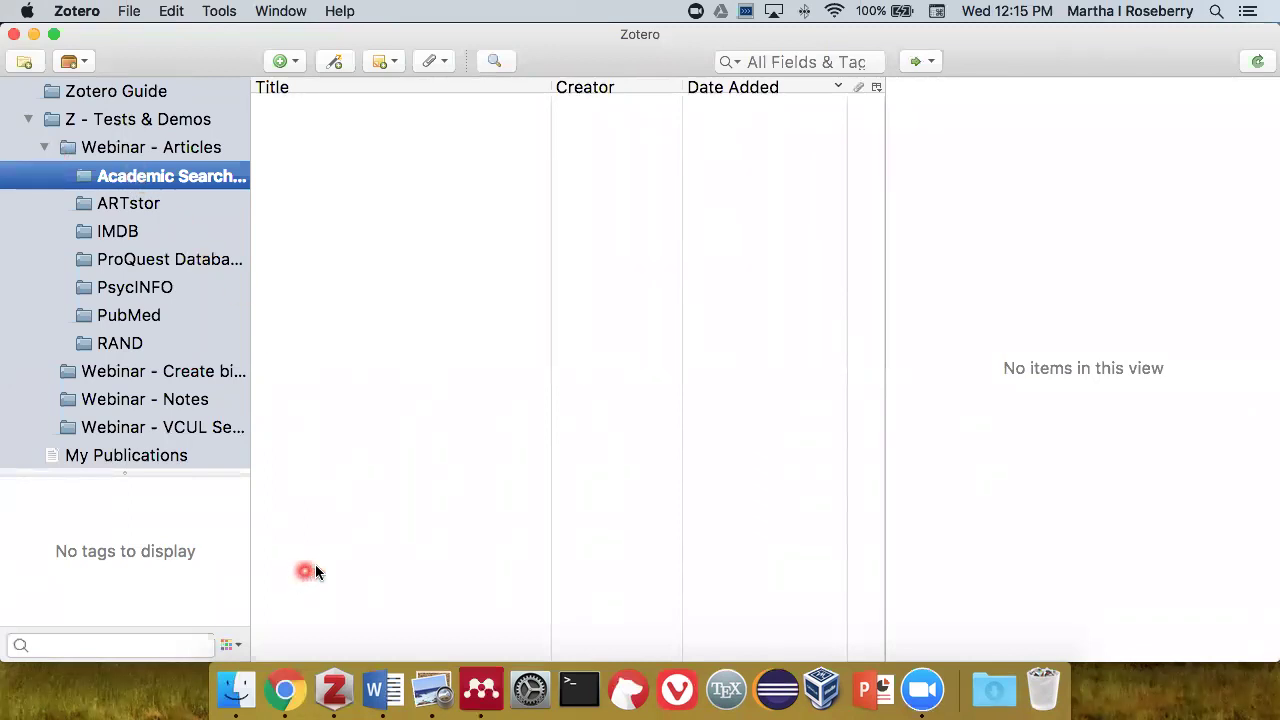
- Switch to Chrome and open the Academic Search Complete database from the Citation Tools Links page
left_click(286, 690)
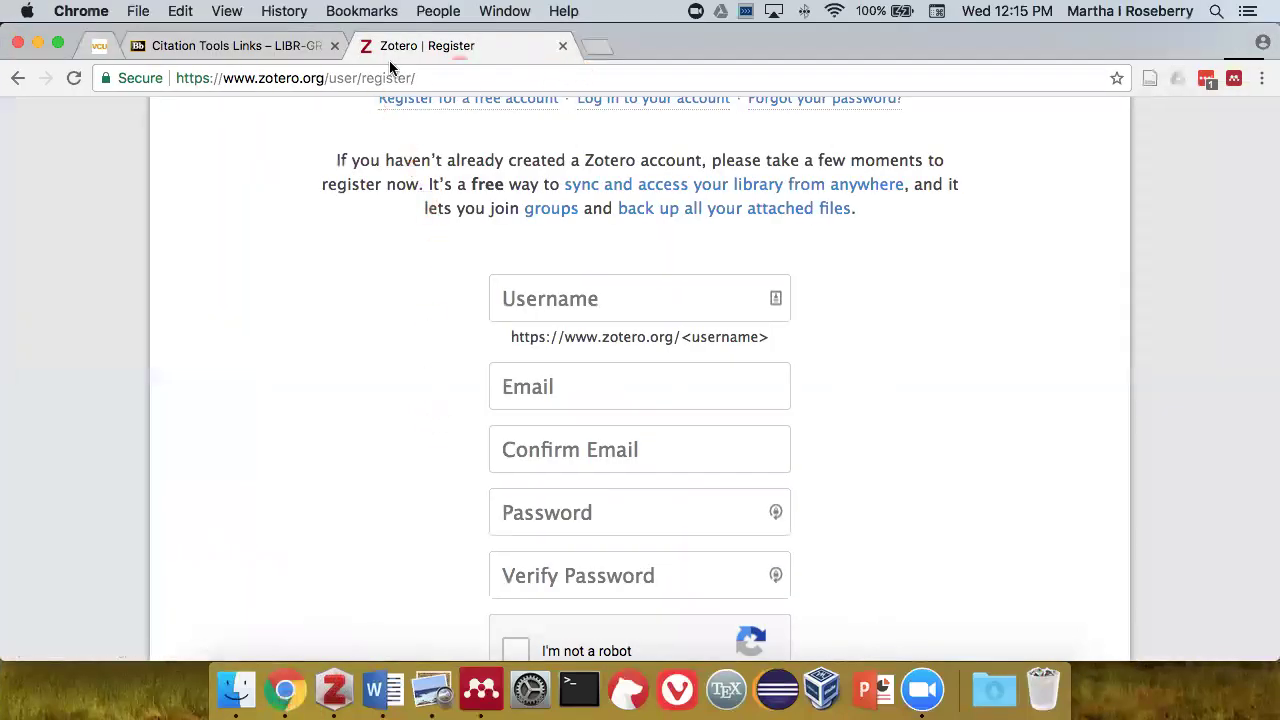
left_click(244, 48)
left_click(240, 268)
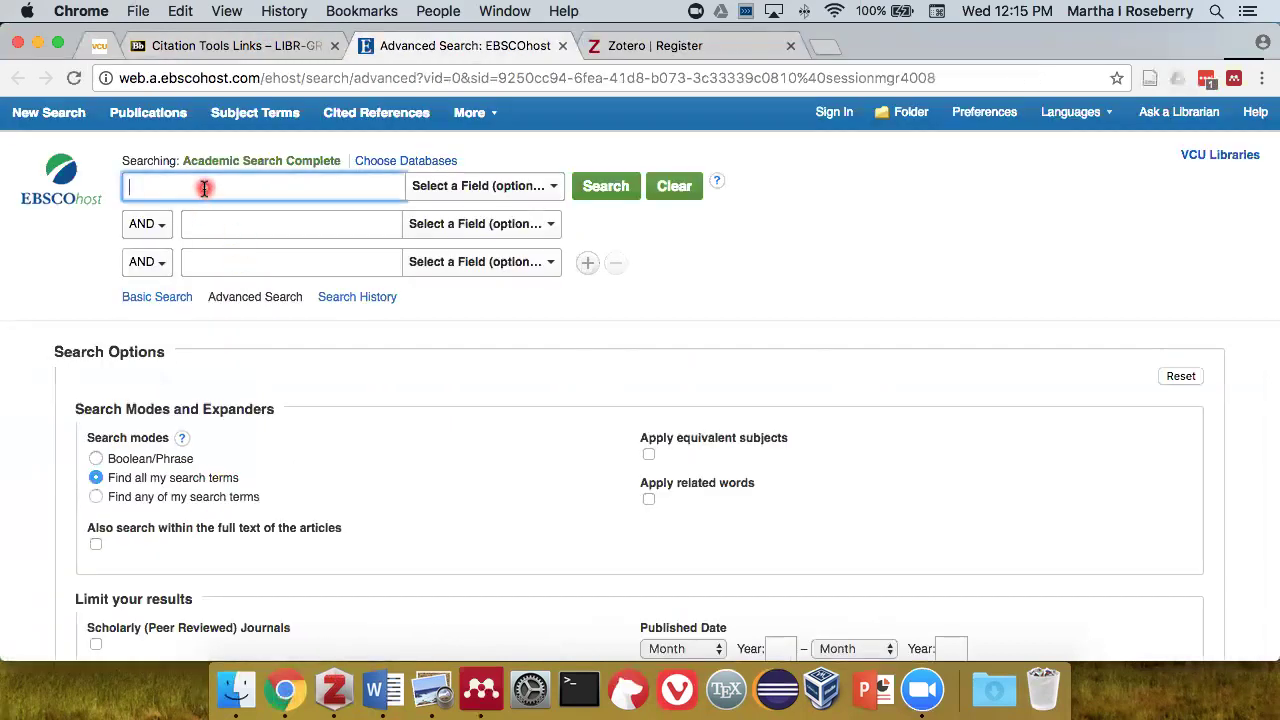
- Search Academic Search Complete for the exact phrase "opioid abuse"
type("\"opi")
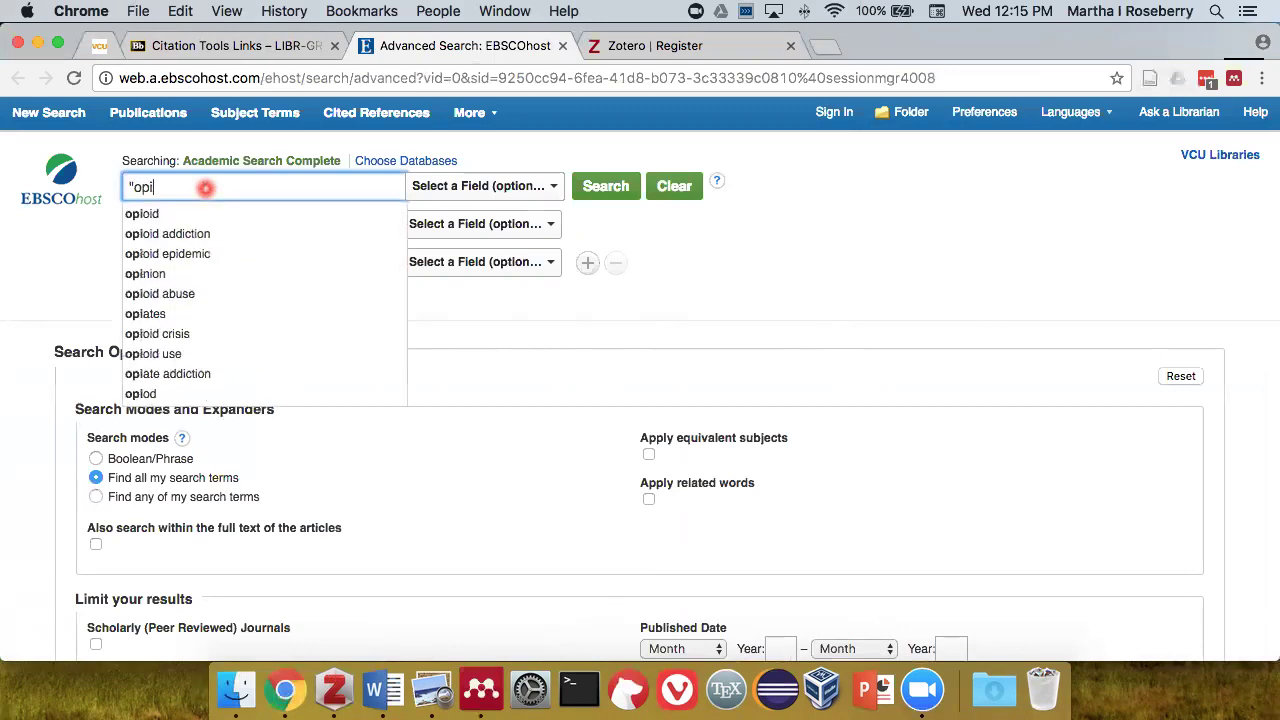
type("oid abuse\"")
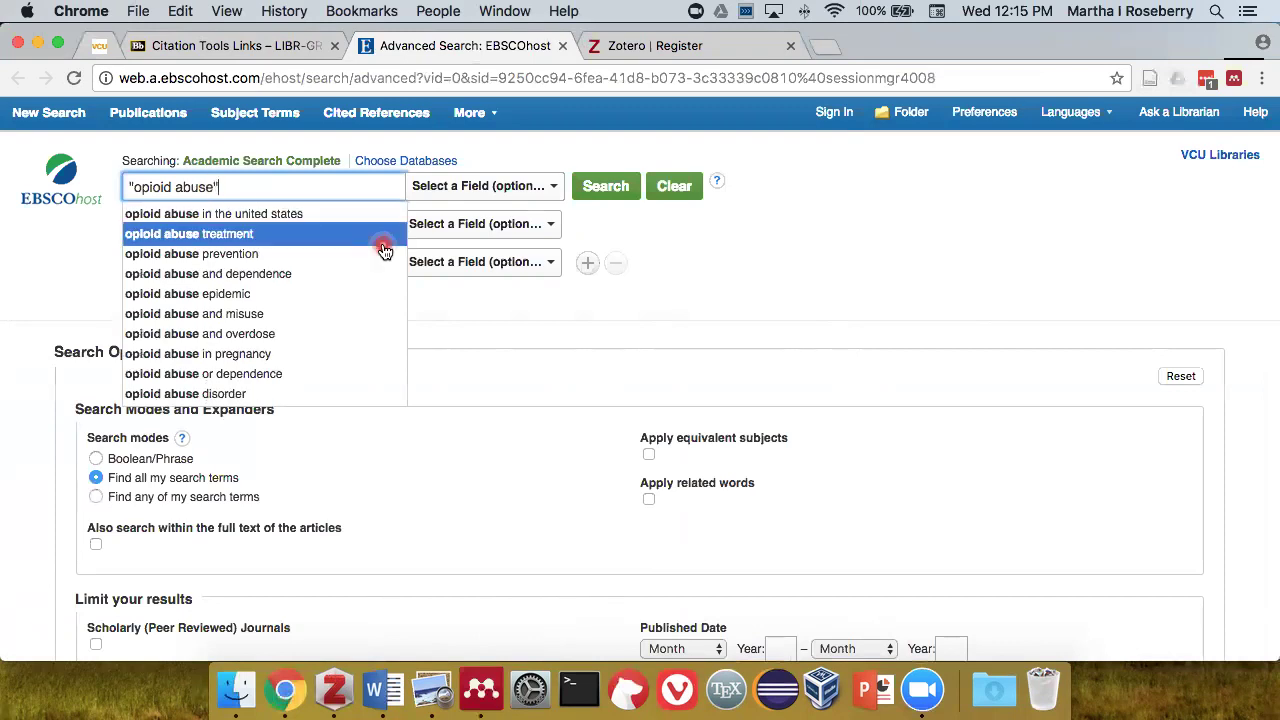
left_click(608, 192)
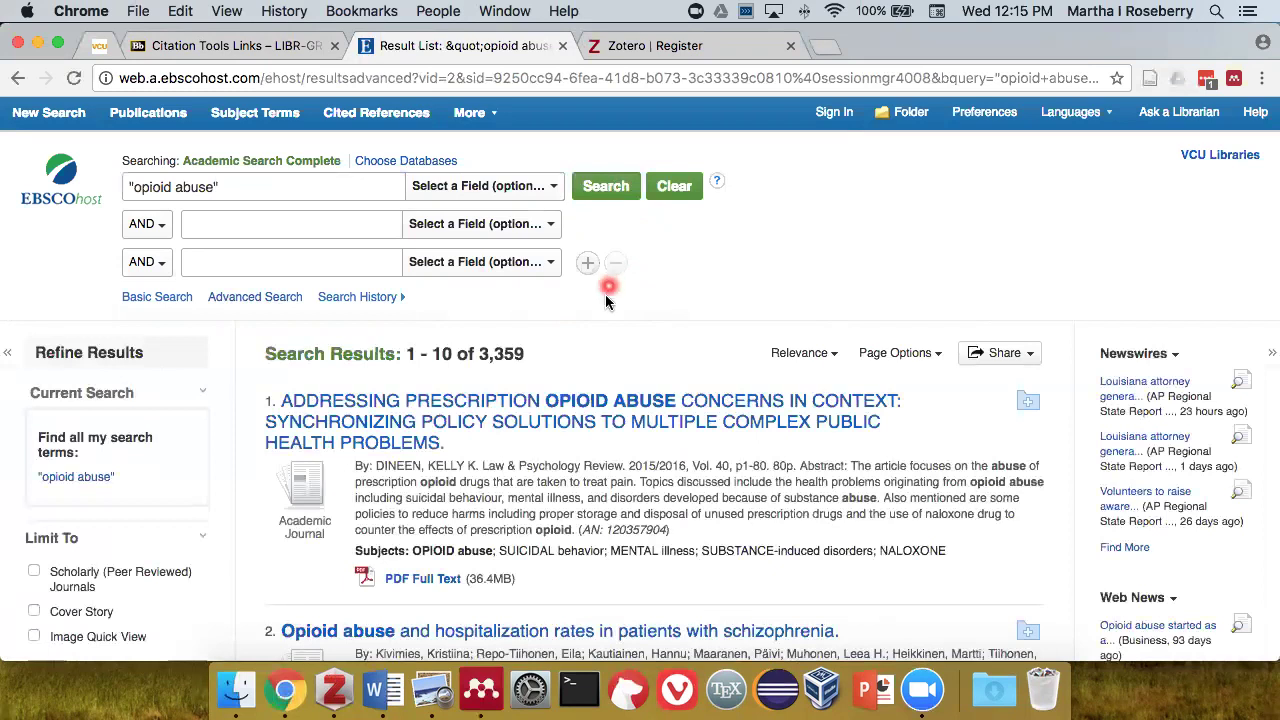
- Add search results 1-10 to the EBSCOhost folder
scroll(610, 358, "down", 3)
scroll(700, 320, "down", 3)
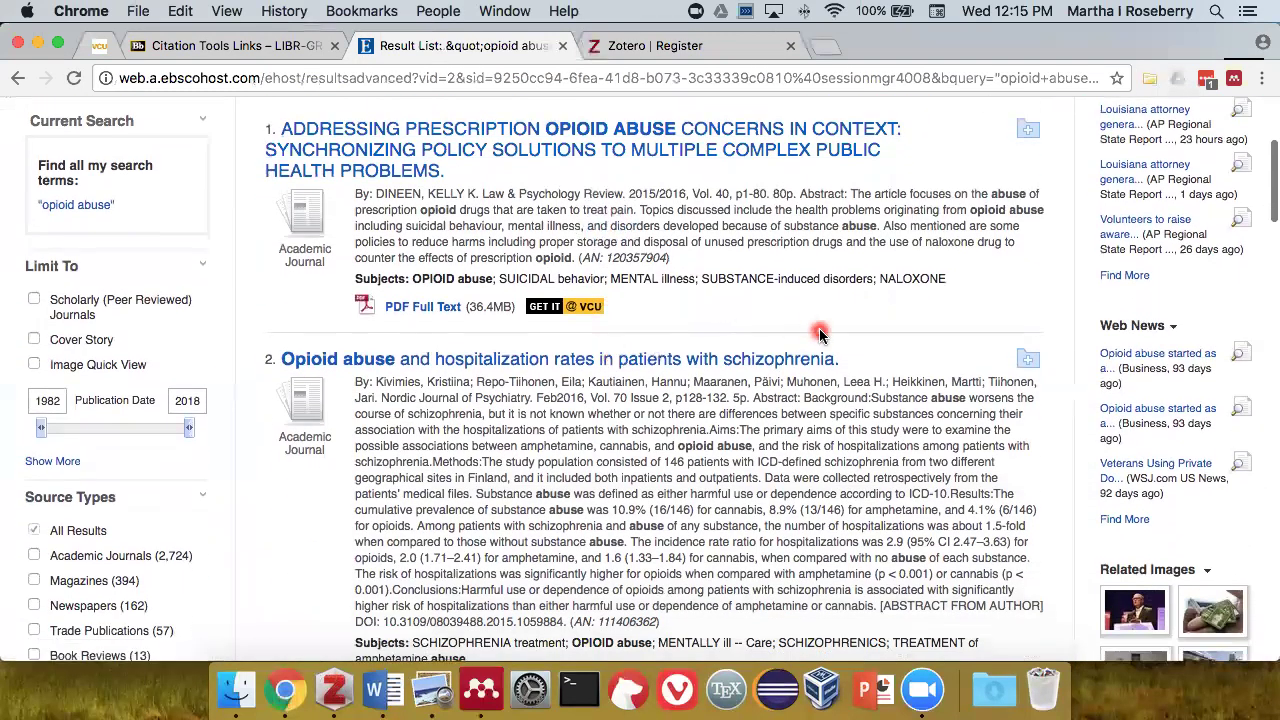
scroll(826, 345, "up", 2)
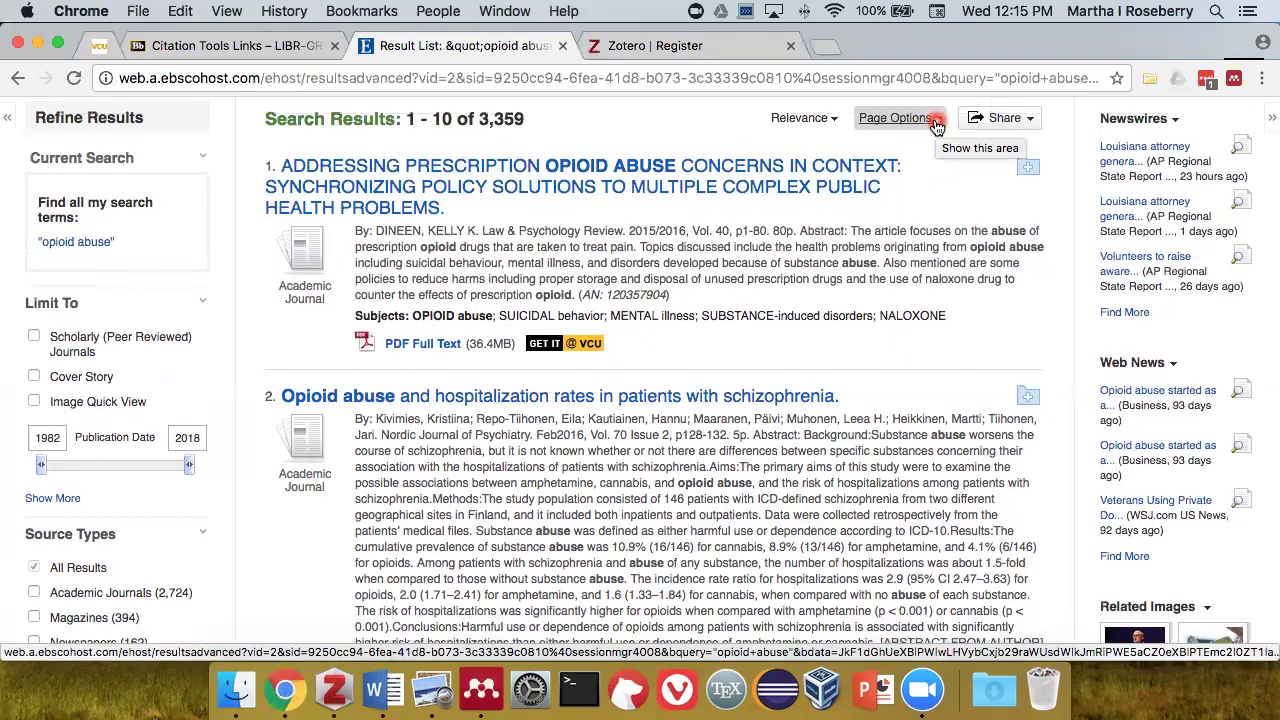
left_click(1028, 124)
left_click(836, 186)
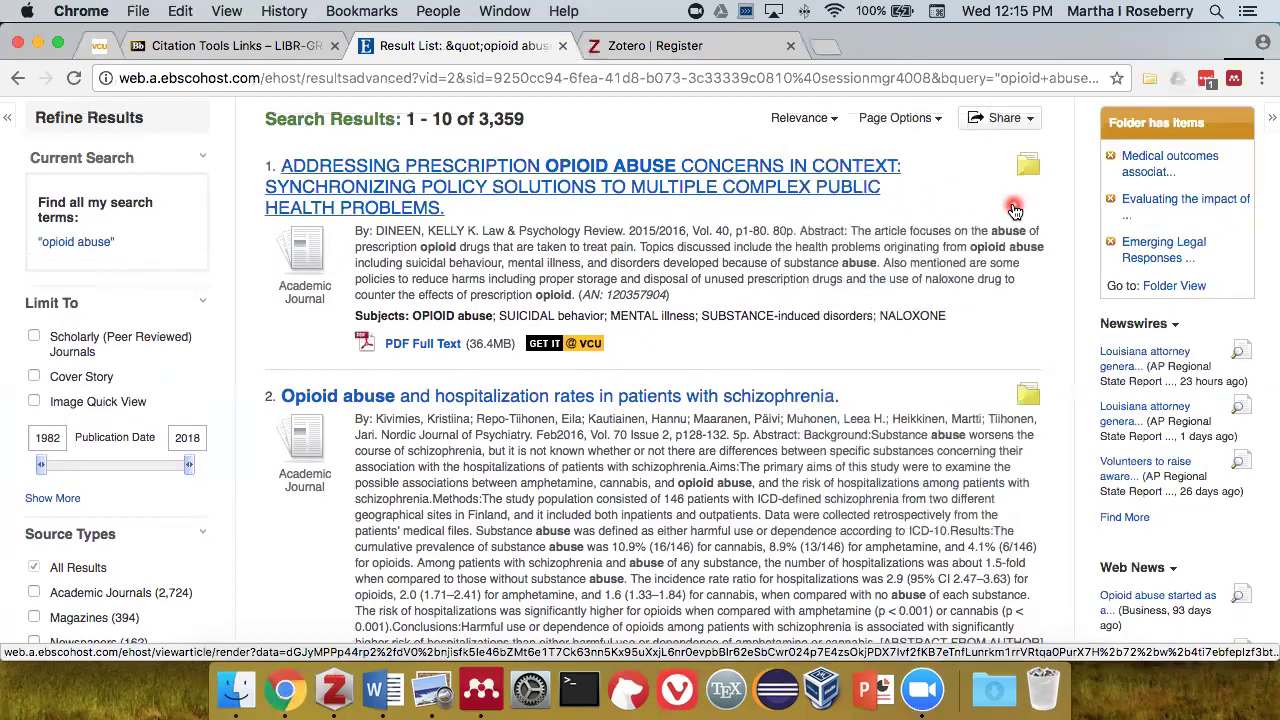
left_click(1072, 238)
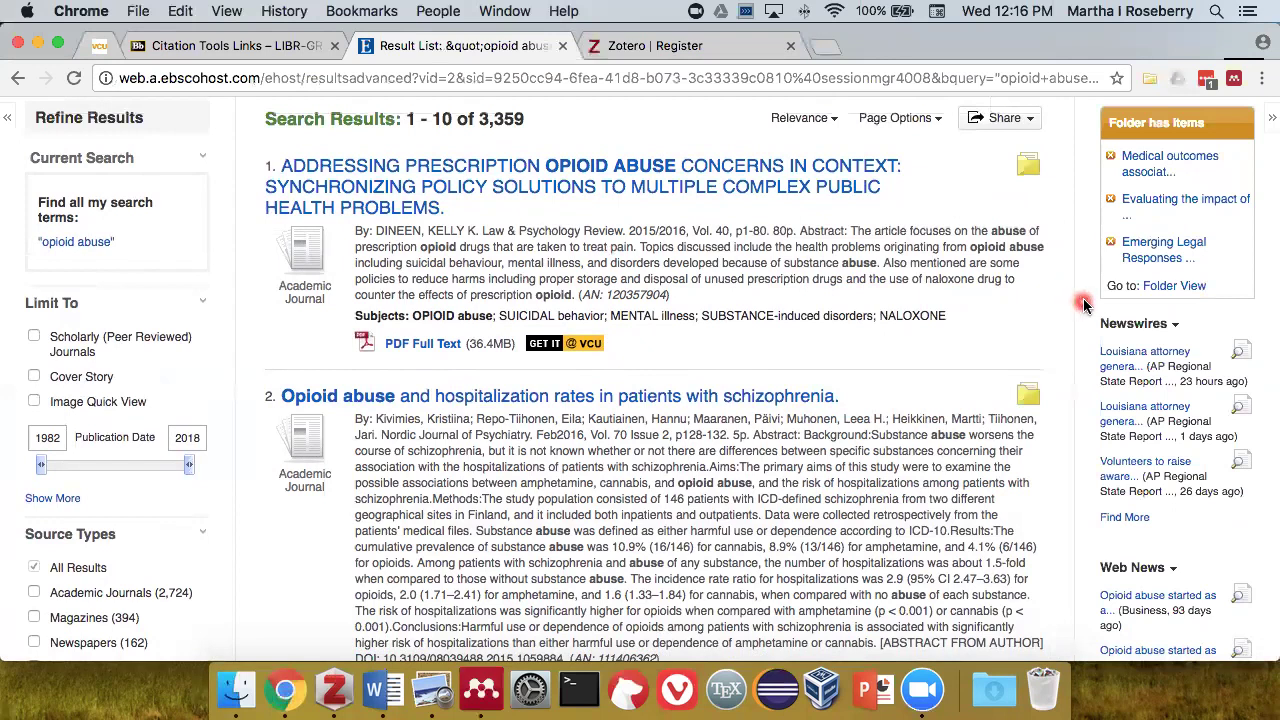
- Open the EBSCOhost folder, select all its articles and start exporting them
left_click(1172, 287)
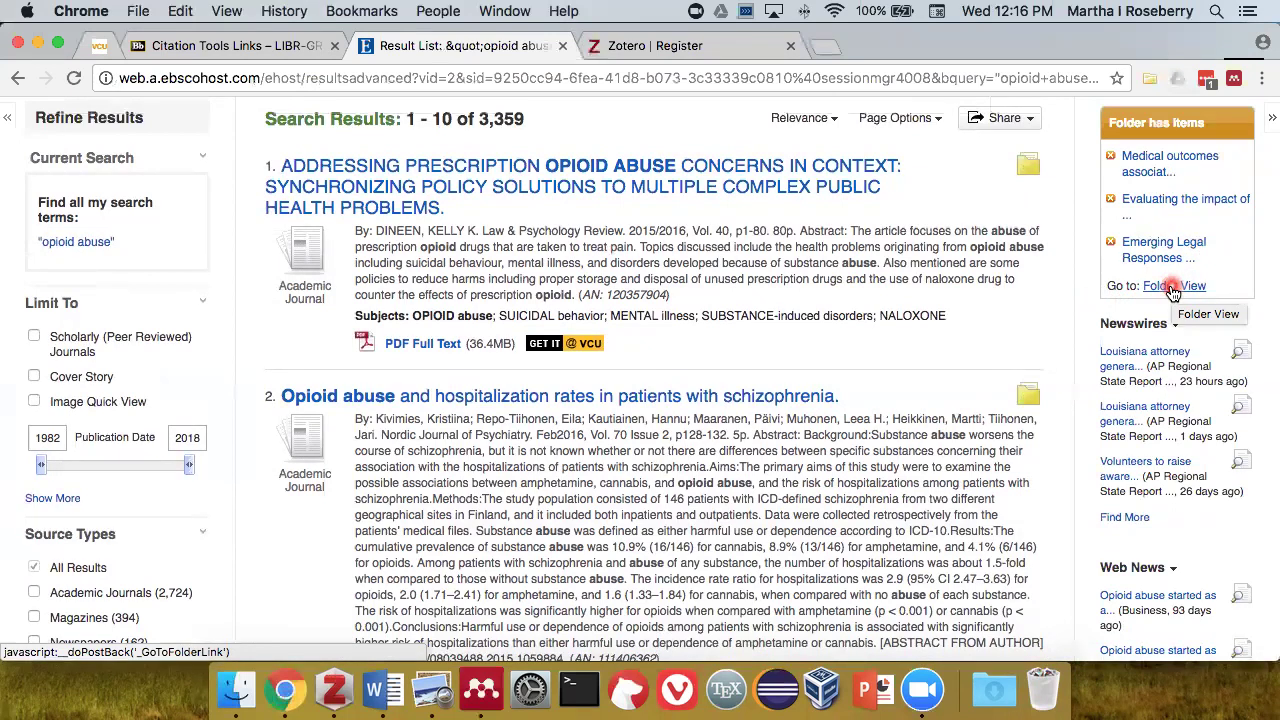
left_click(1172, 289)
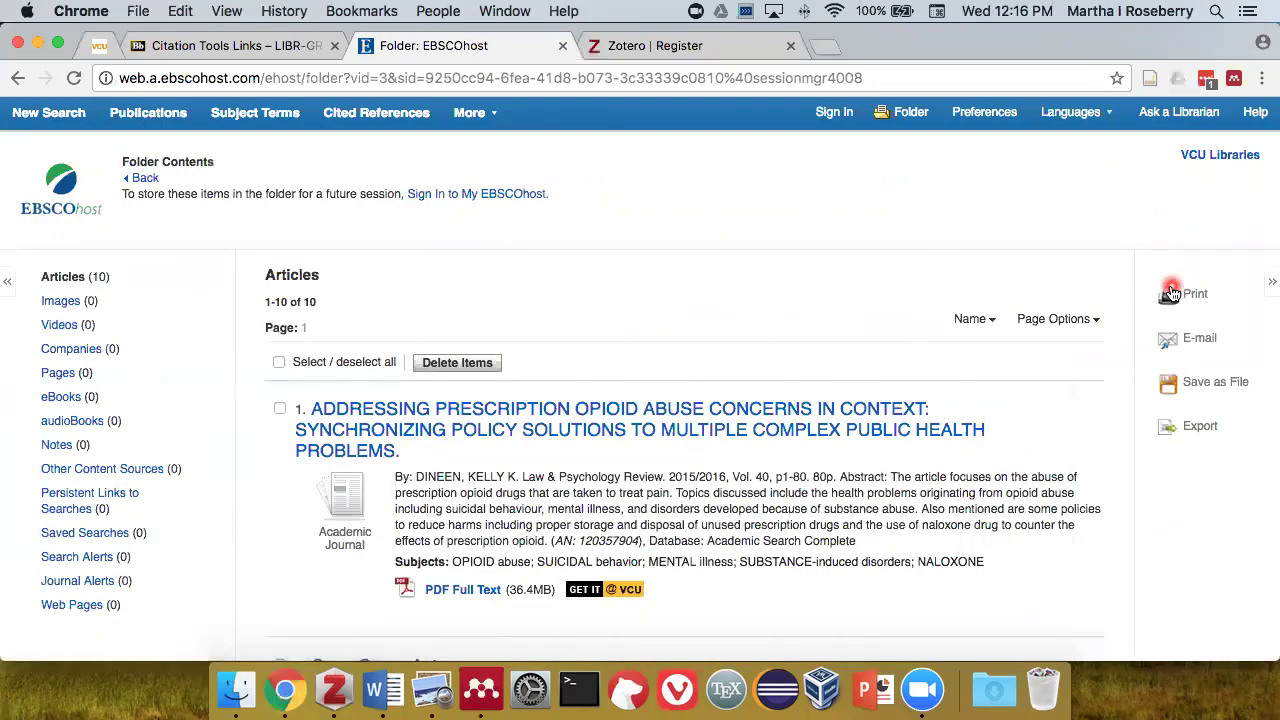
left_click(279, 363)
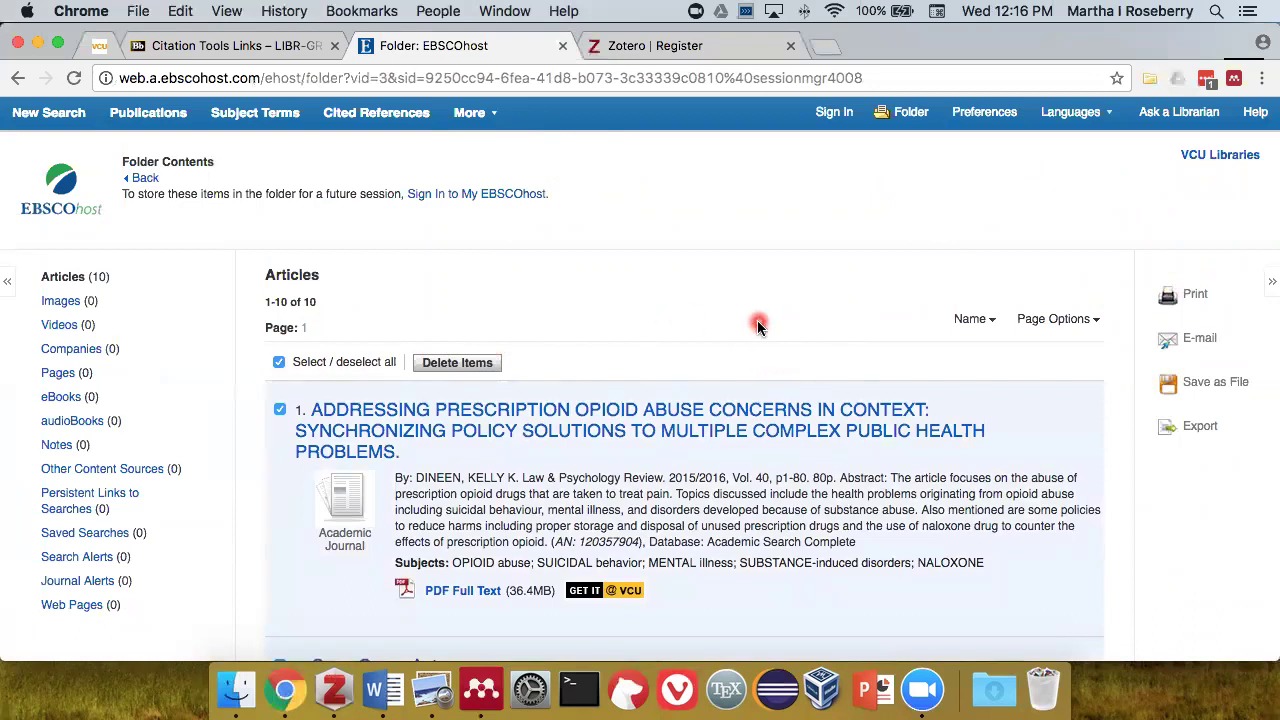
left_click(1200, 437)
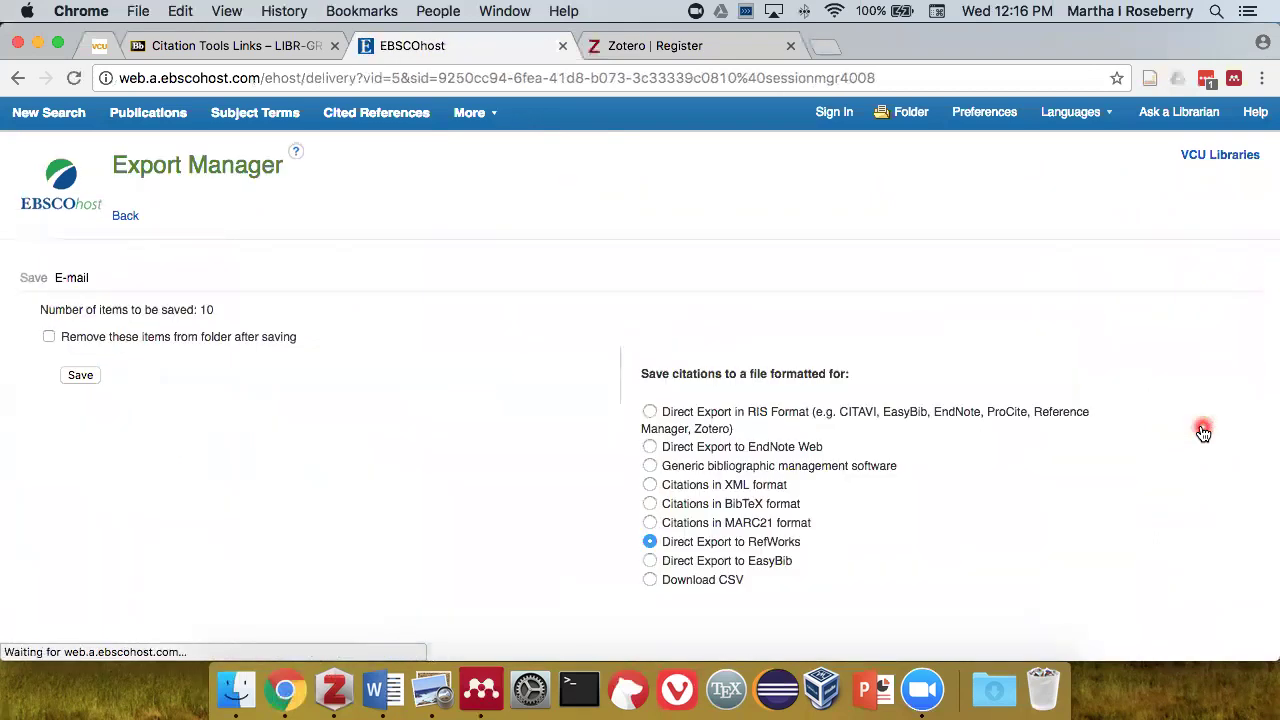
- Save the citations as Direct Export in RIS Format and import them into Zotero, always allowing imports from this site
left_click(649, 412)
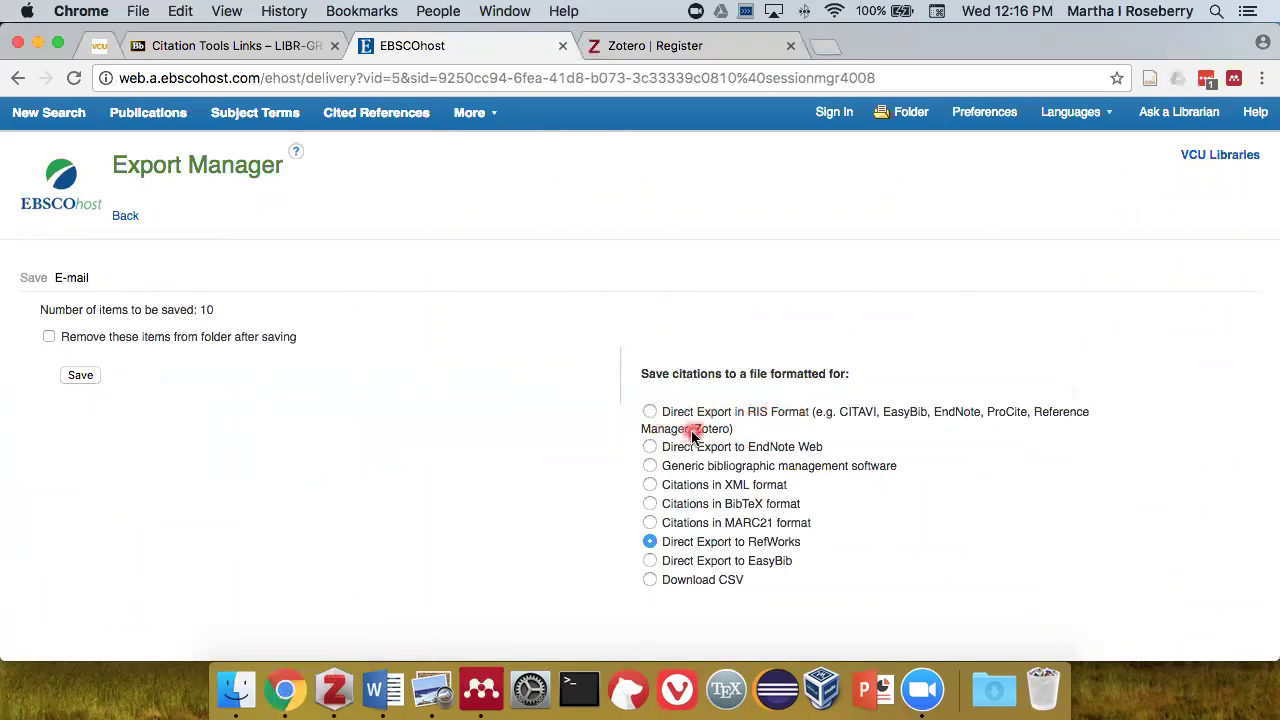
left_click(650, 411)
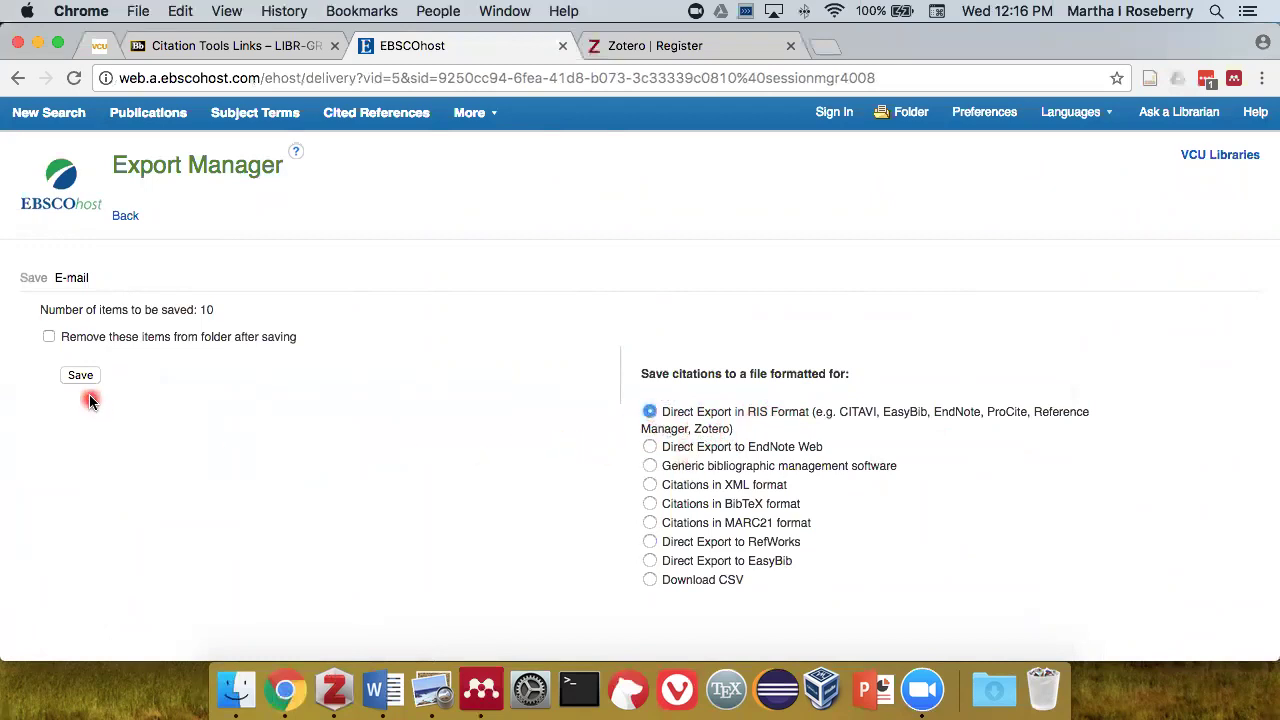
left_click(80, 376)
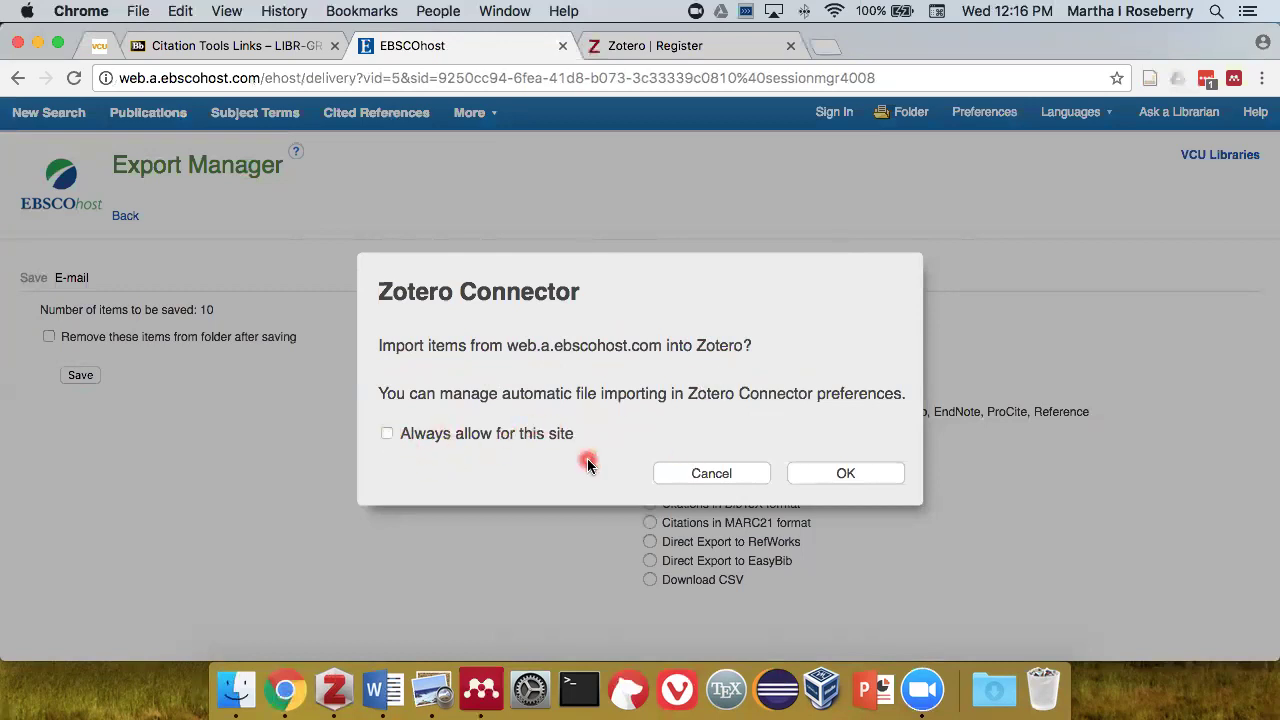
left_click(388, 434)
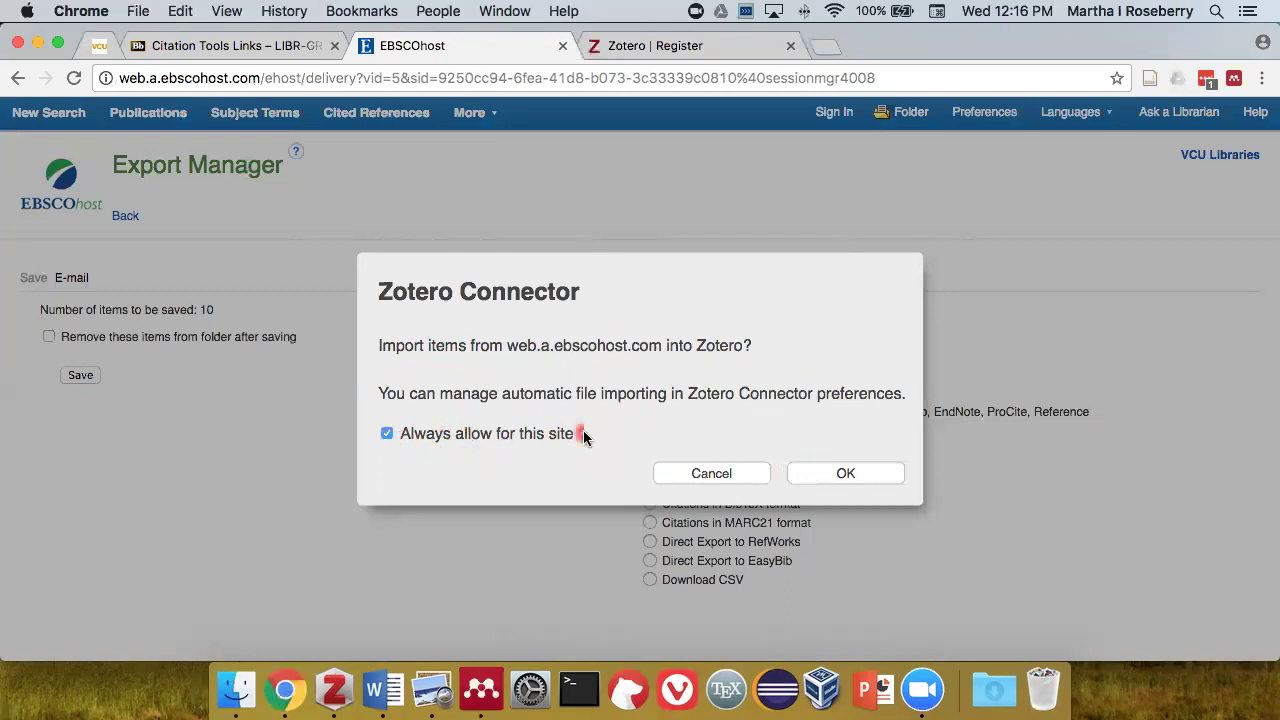
left_click(847, 480)
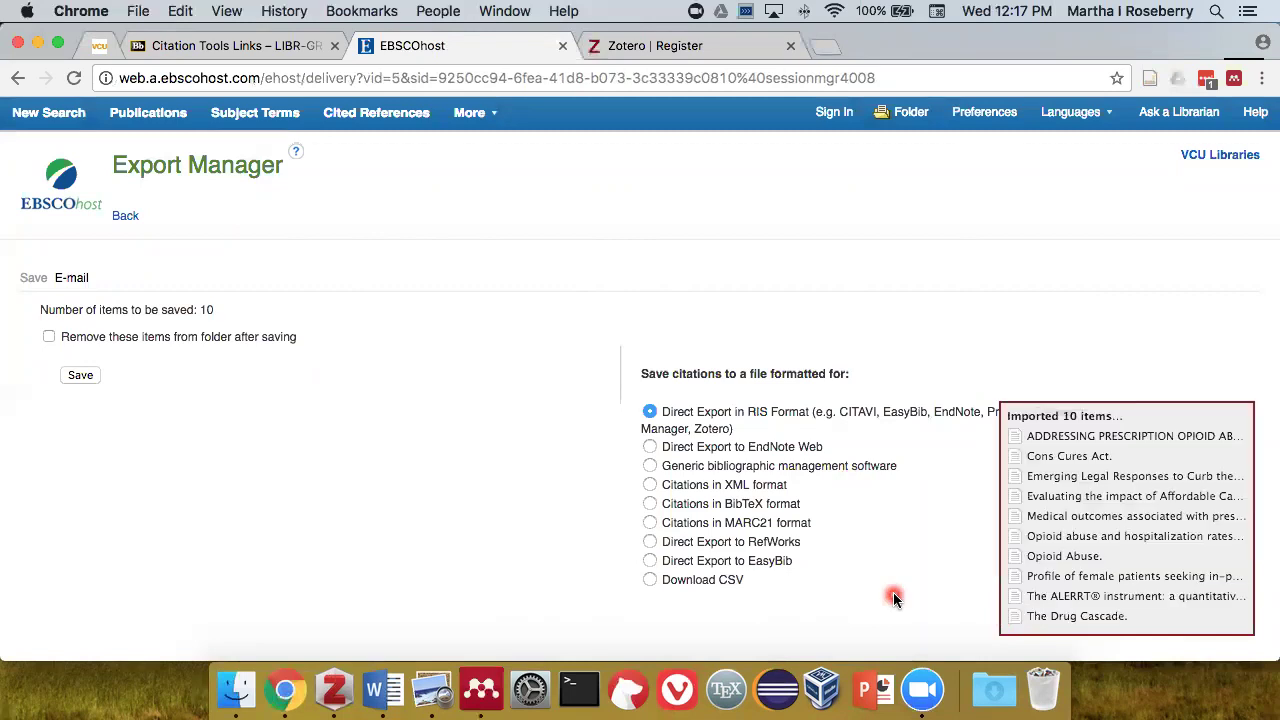
left_click(1091, 423)
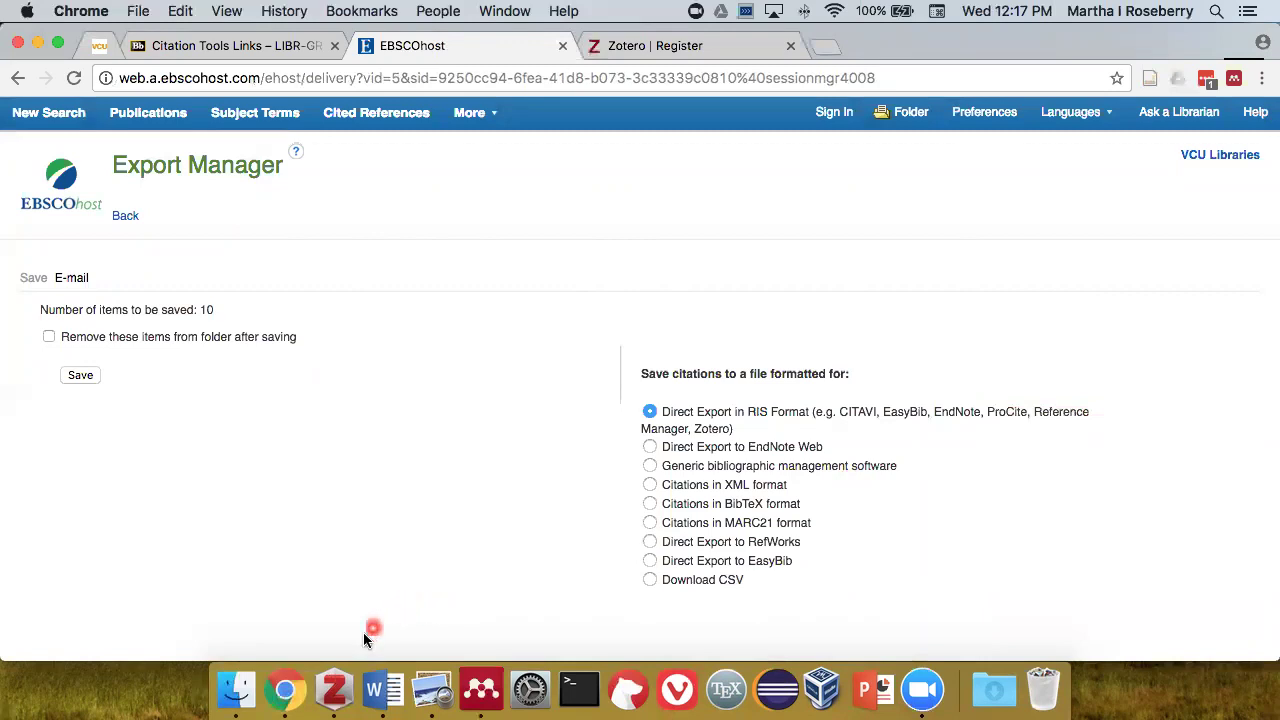
- Switch to Zotero and examine the item type, title, author and abstract of "The Drug Cascade."
left_click(334, 693)
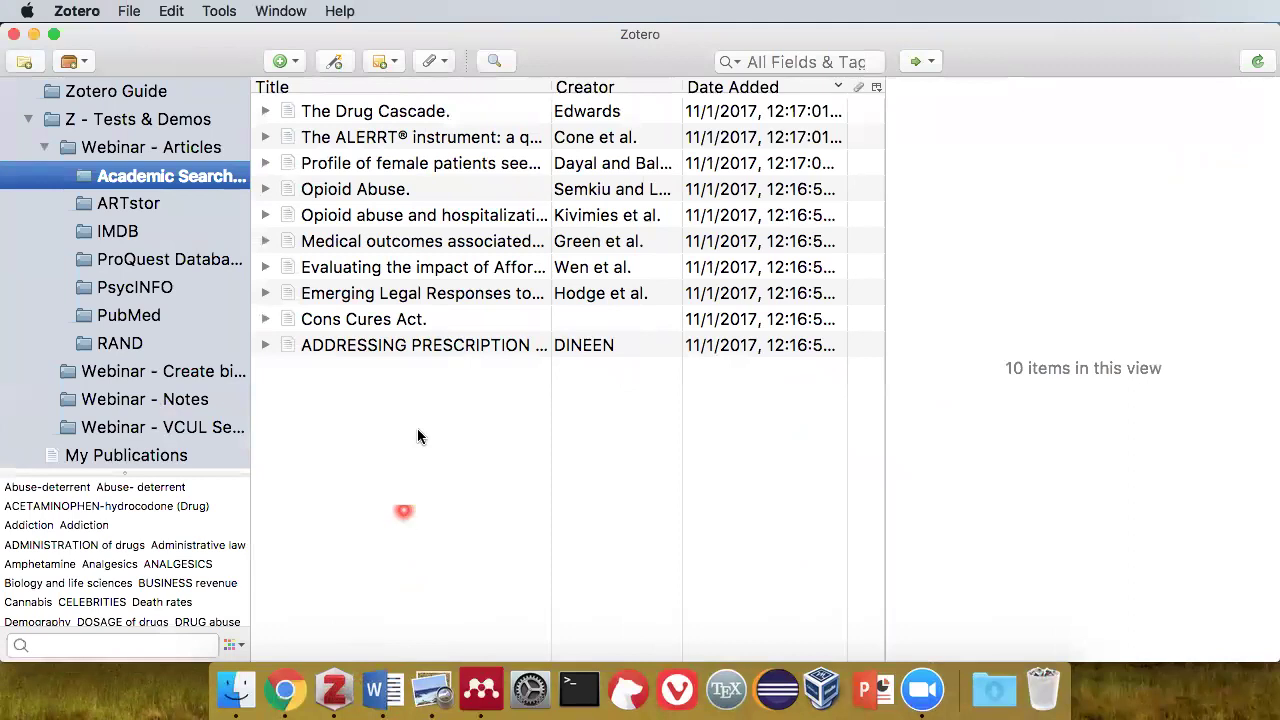
left_click(330, 113)
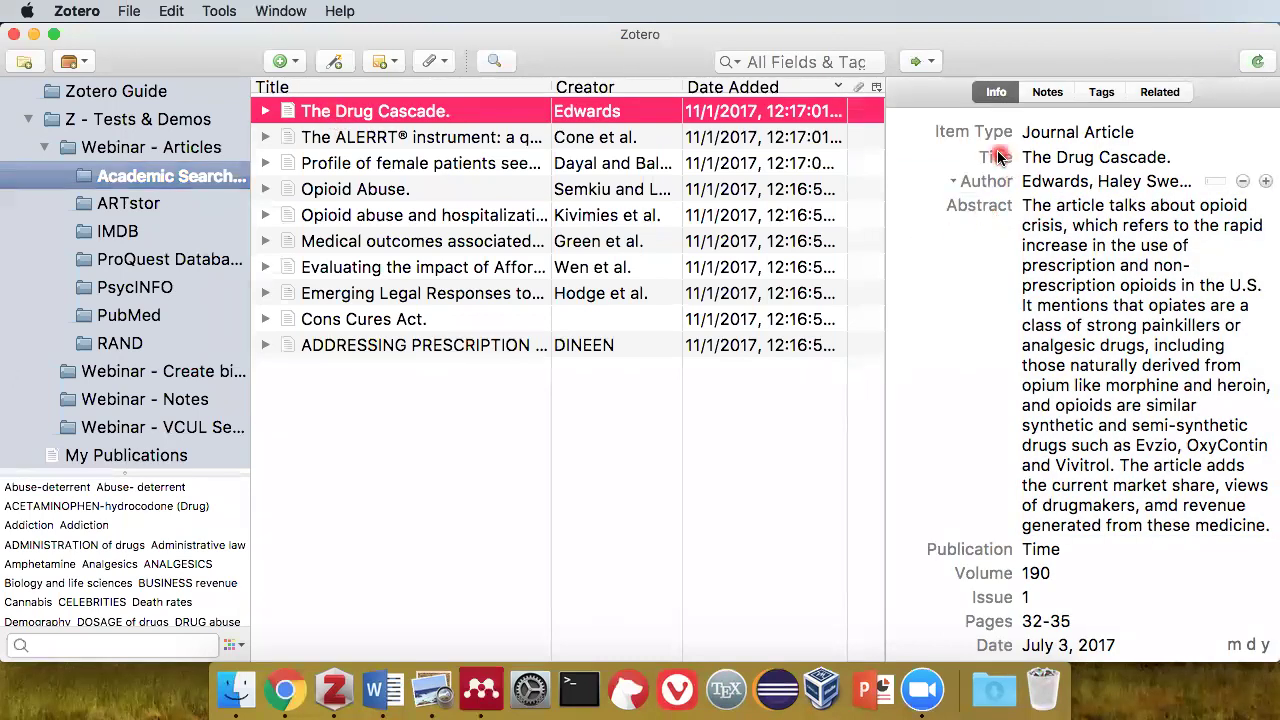
left_click(1025, 134)
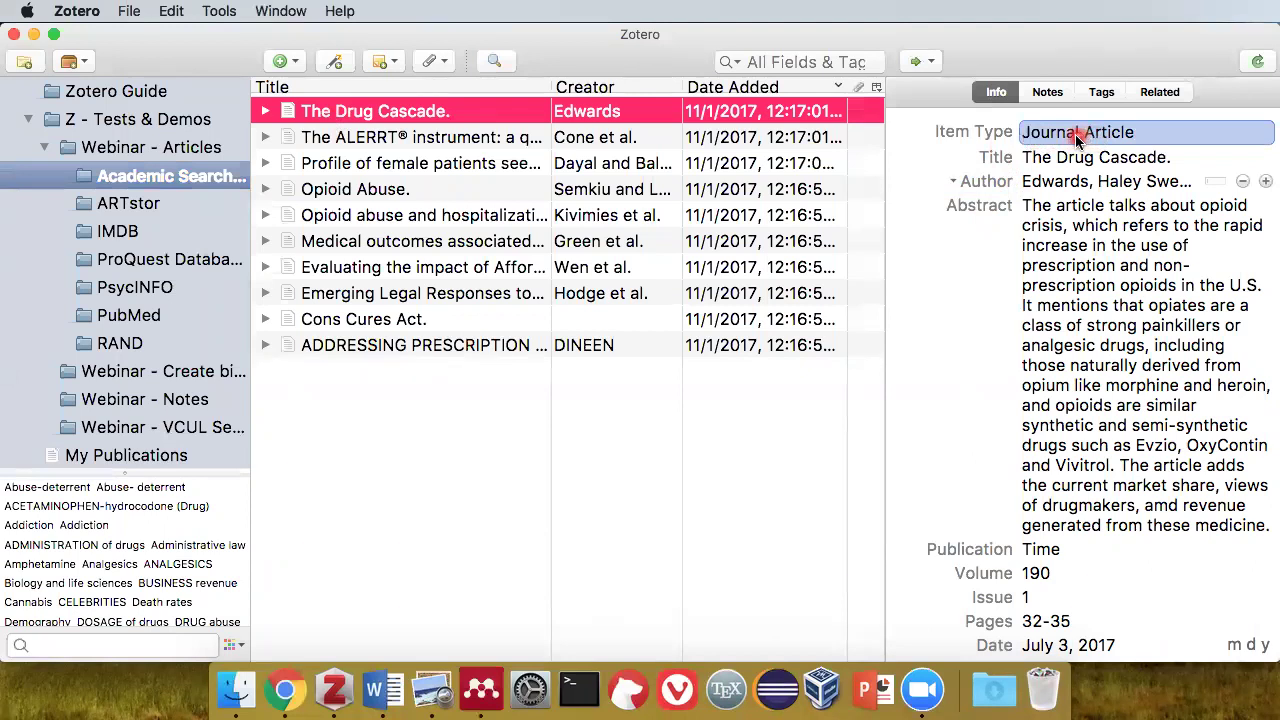
left_click(1062, 153)
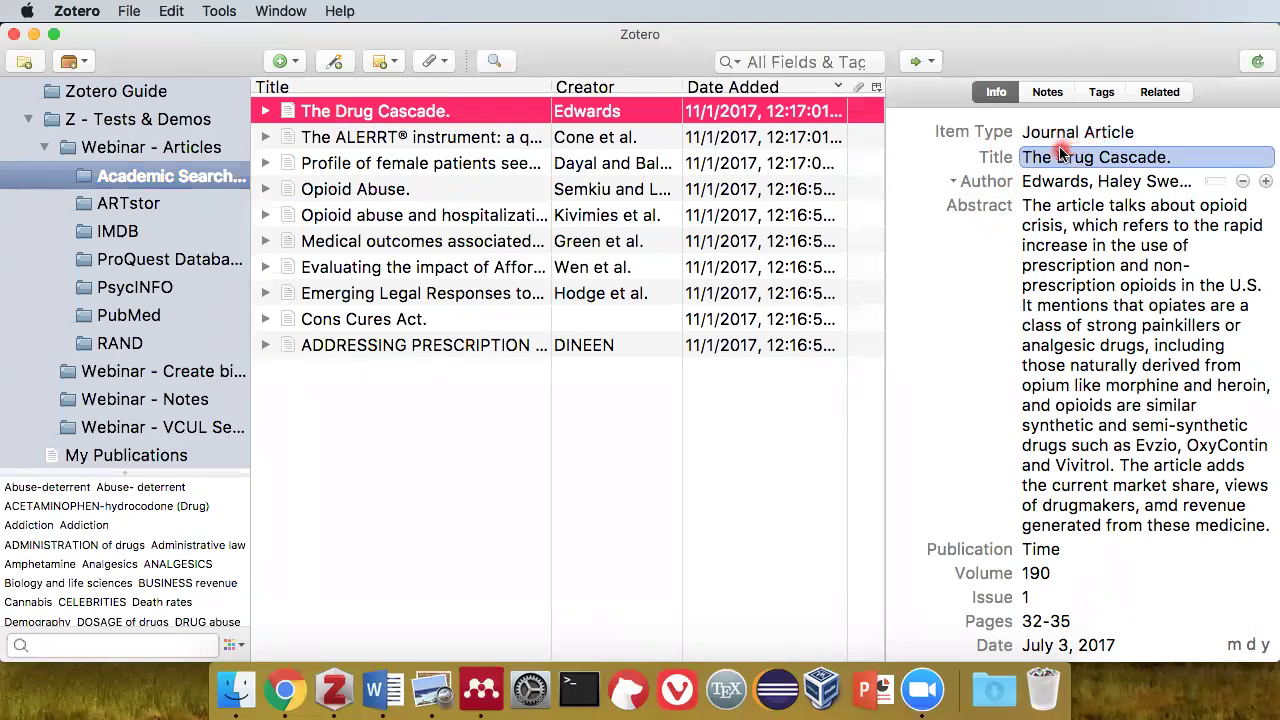
left_click(1030, 181)
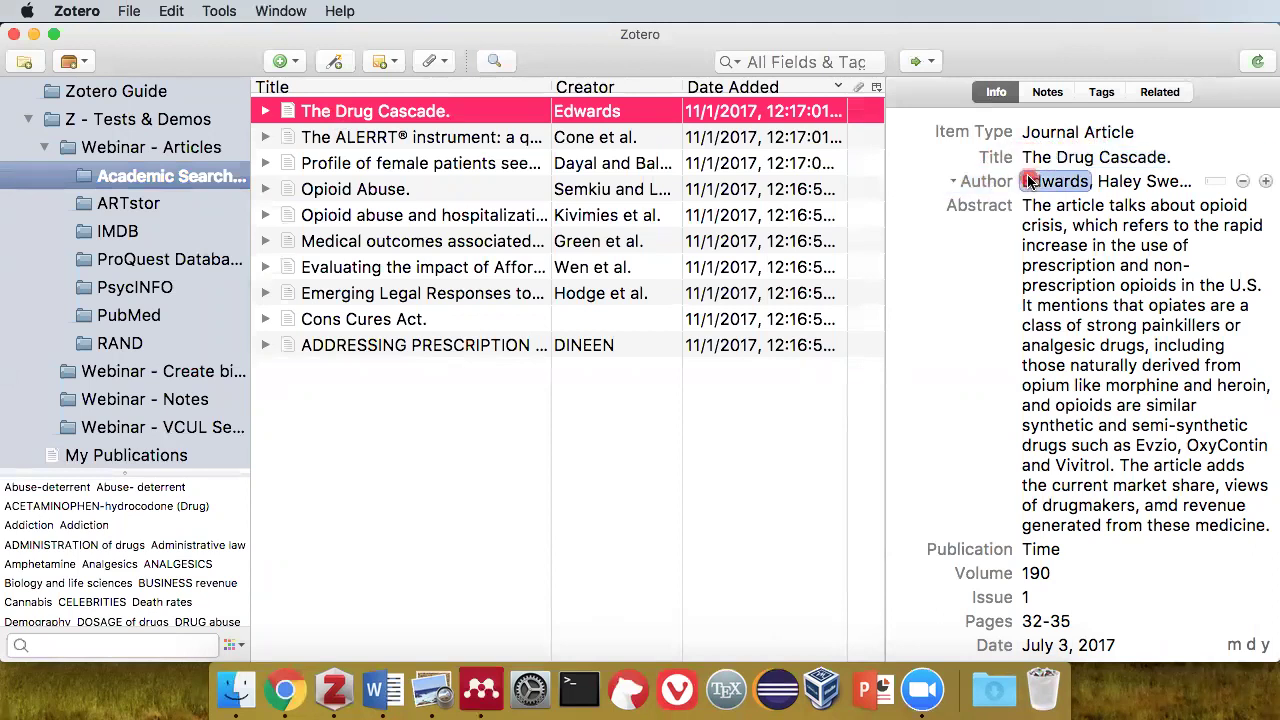
left_click(992, 205)
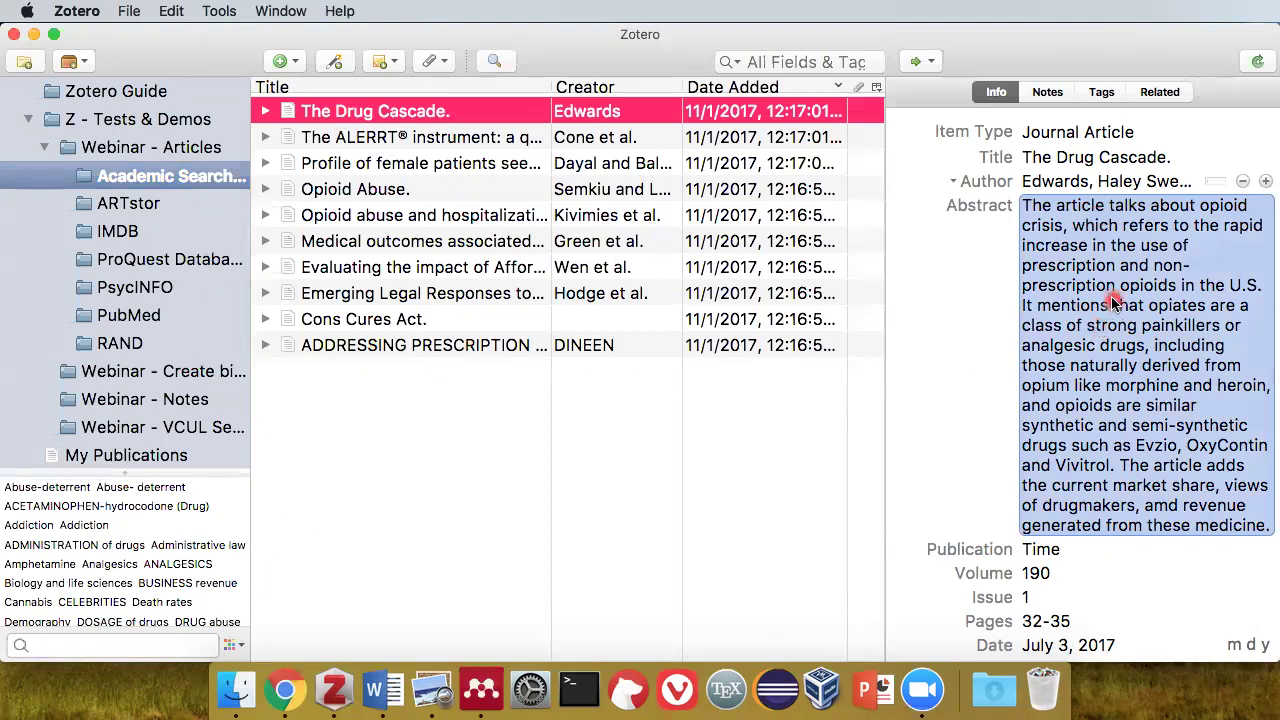
key("ctrl+Up")
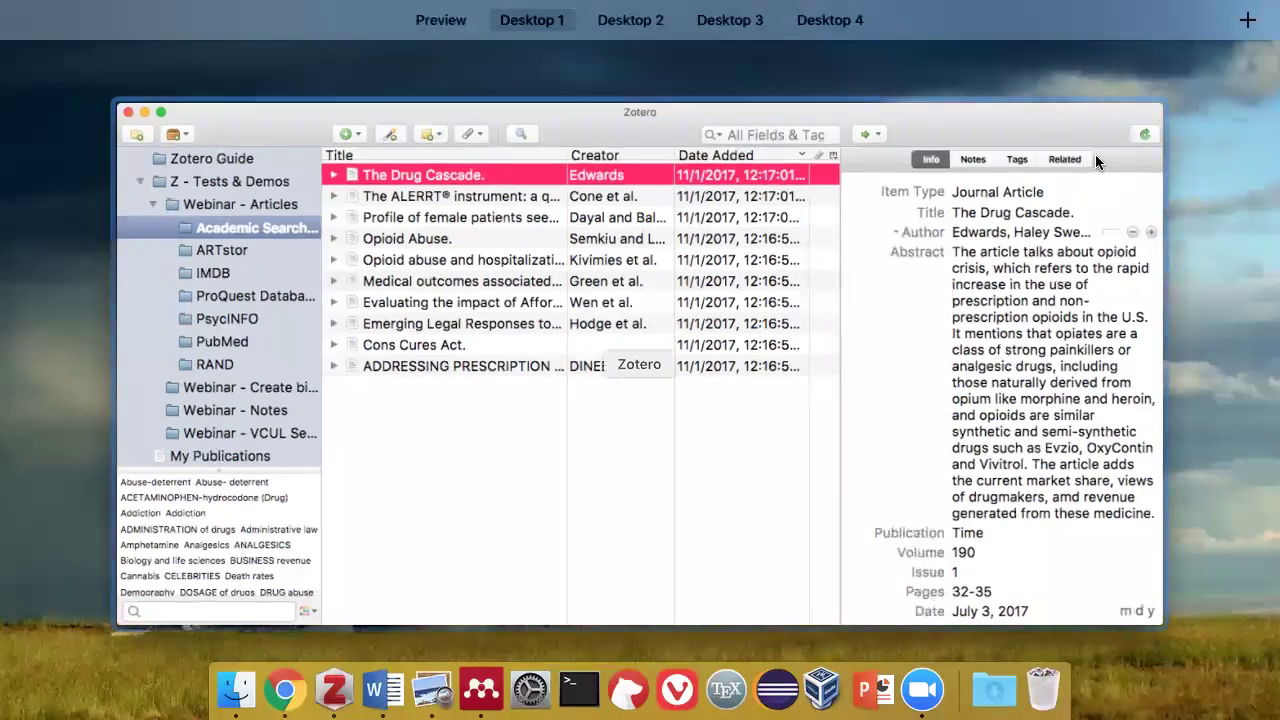
left_click(1017, 162)
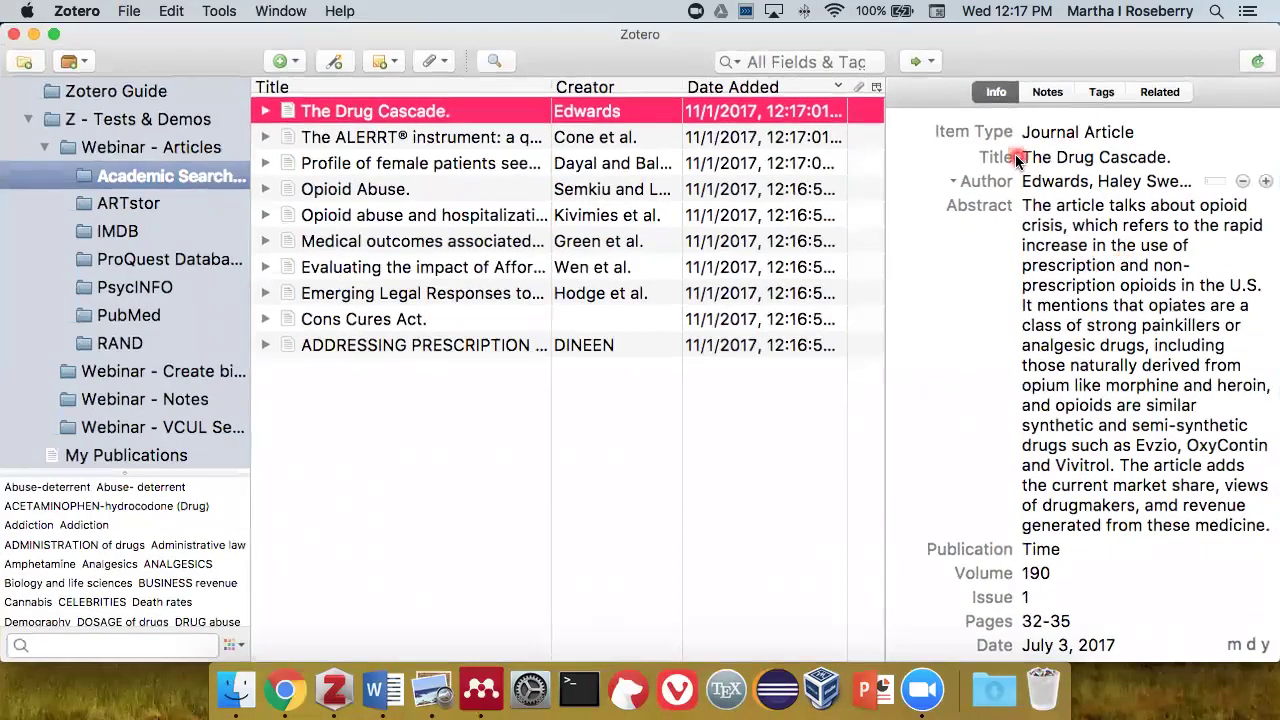
- Examine the tags imported with "The Drug Cascade."
left_click(1101, 92)
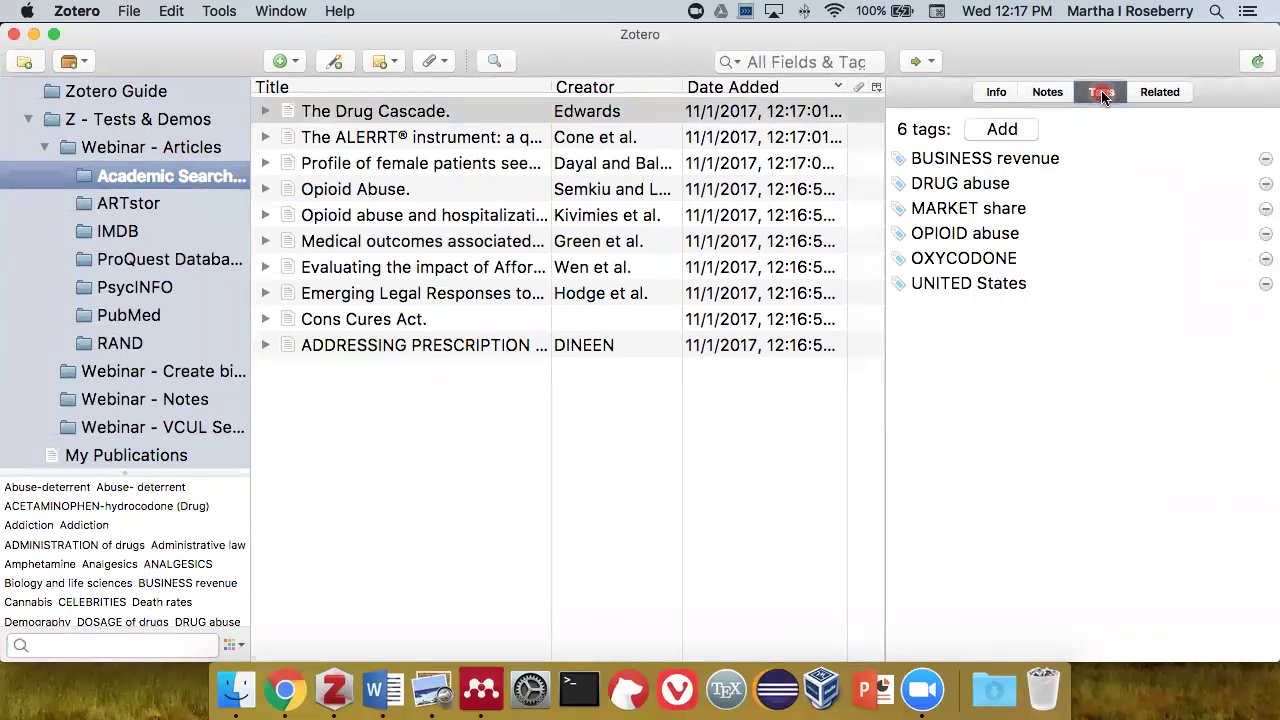
left_click(1097, 154)
left_click(1014, 180)
left_click(1011, 208)
left_click(1008, 231)
left_click(1006, 258)
left_click(1005, 282)
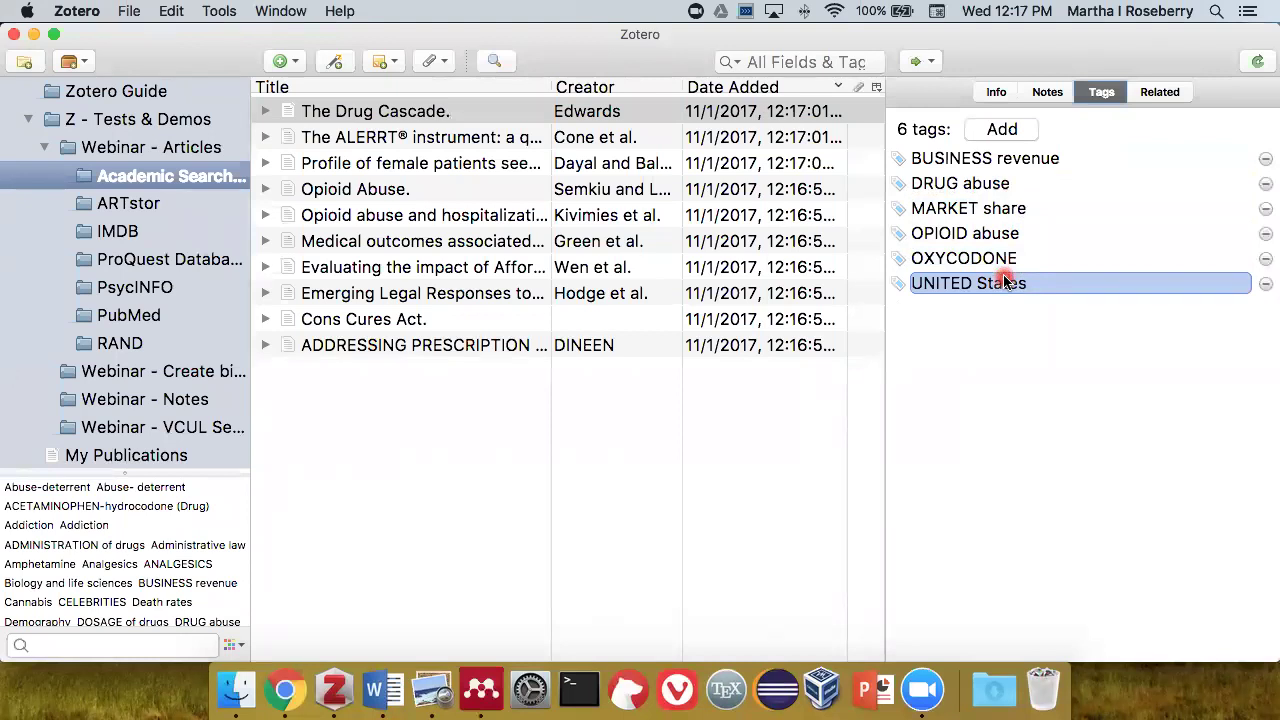
key("Return")
left_click(1063, 232)
key("Return")
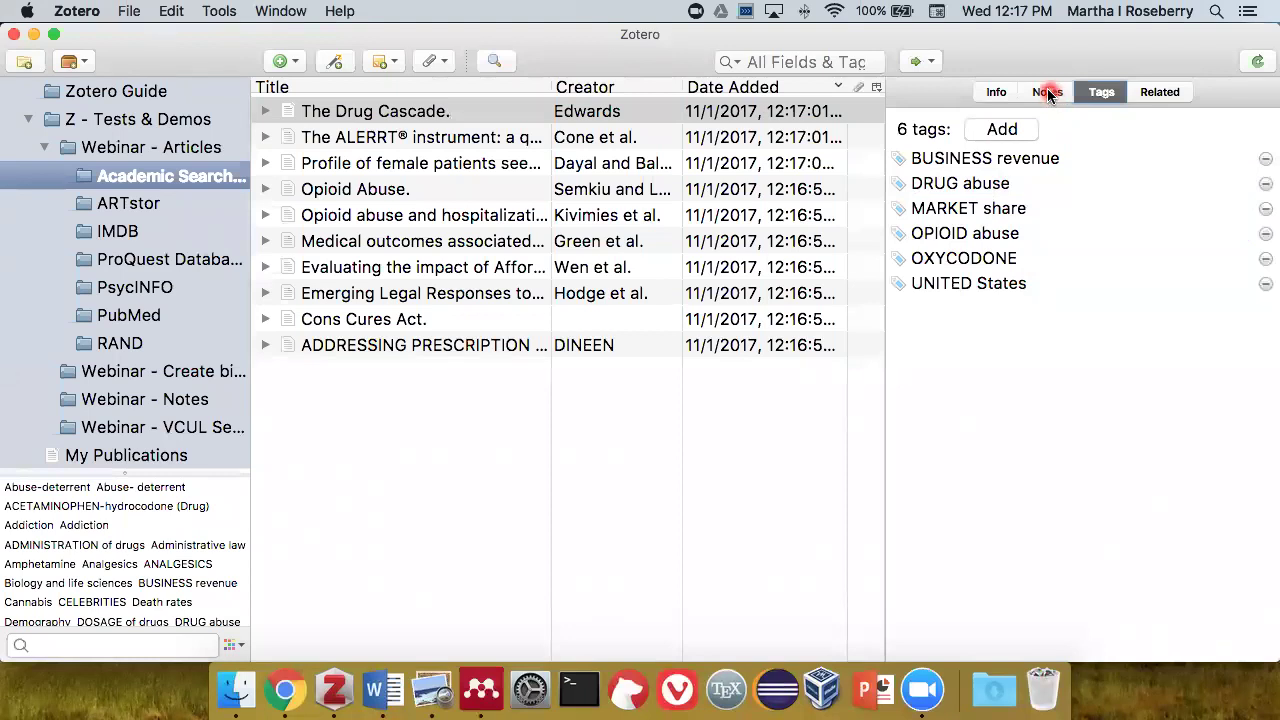
- Open the note attached to "The Drug Cascade." to read it, and return to the parent article
left_click(1048, 92)
left_click(1019, 160)
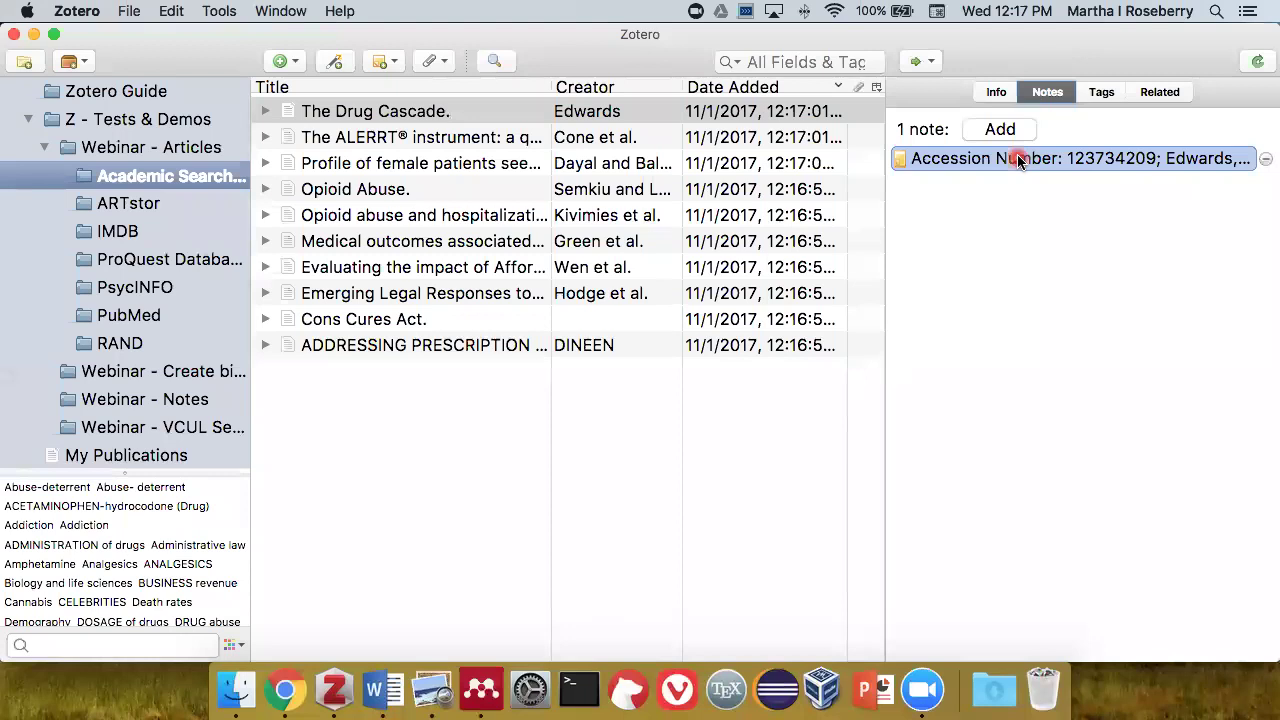
left_click(1019, 160)
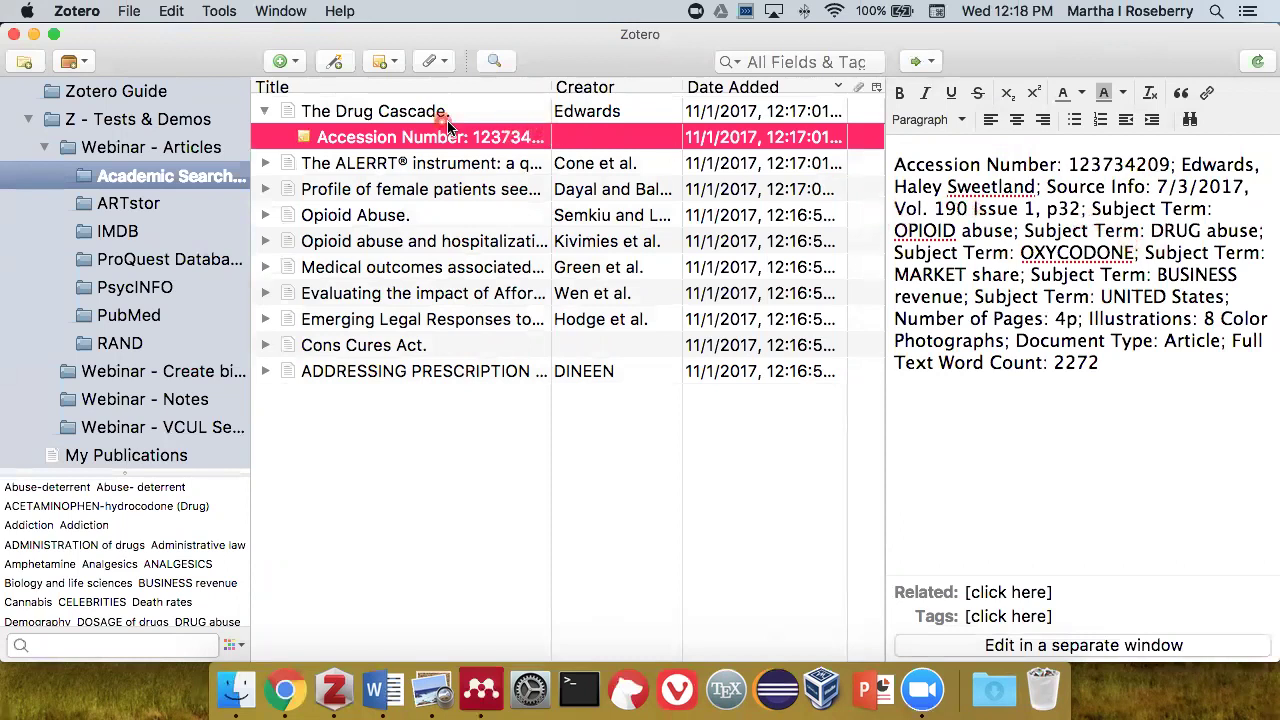
left_click(343, 112)
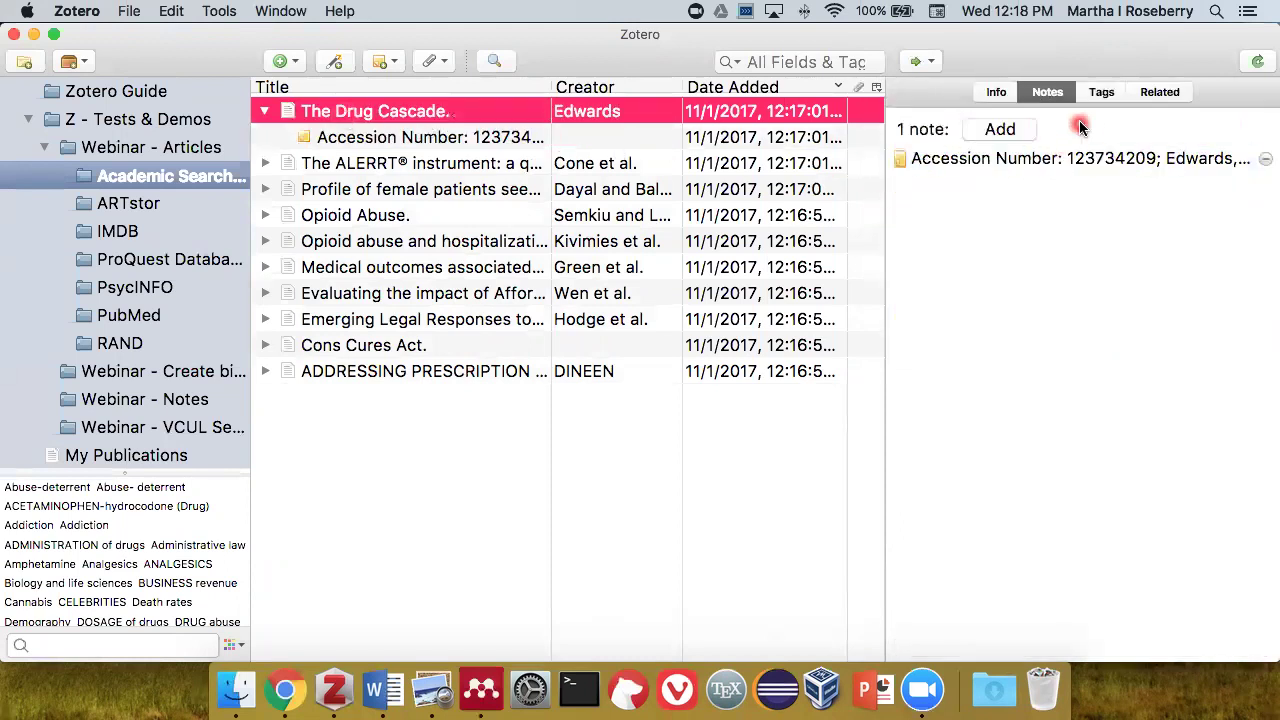
- Recheck the article's tags, collapse its child note and return to its bibliographic details
left_click(1102, 92)
left_click(1002, 130)
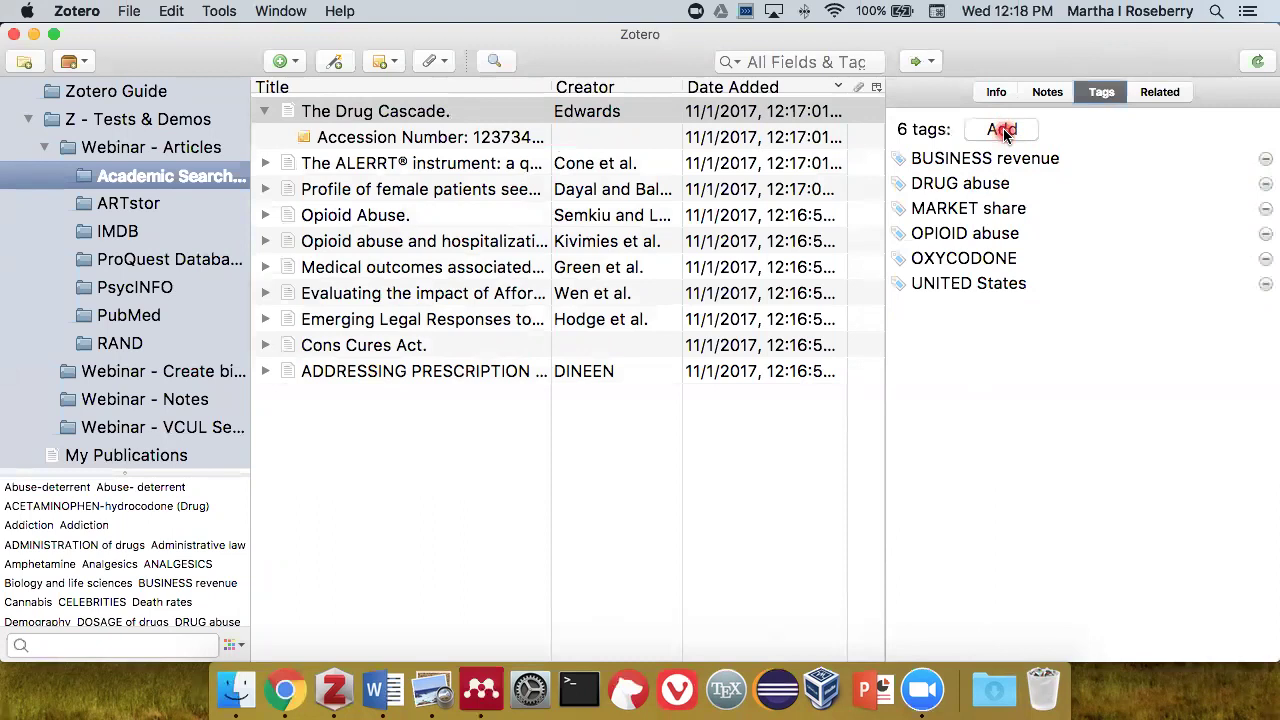
left_click(265, 111)
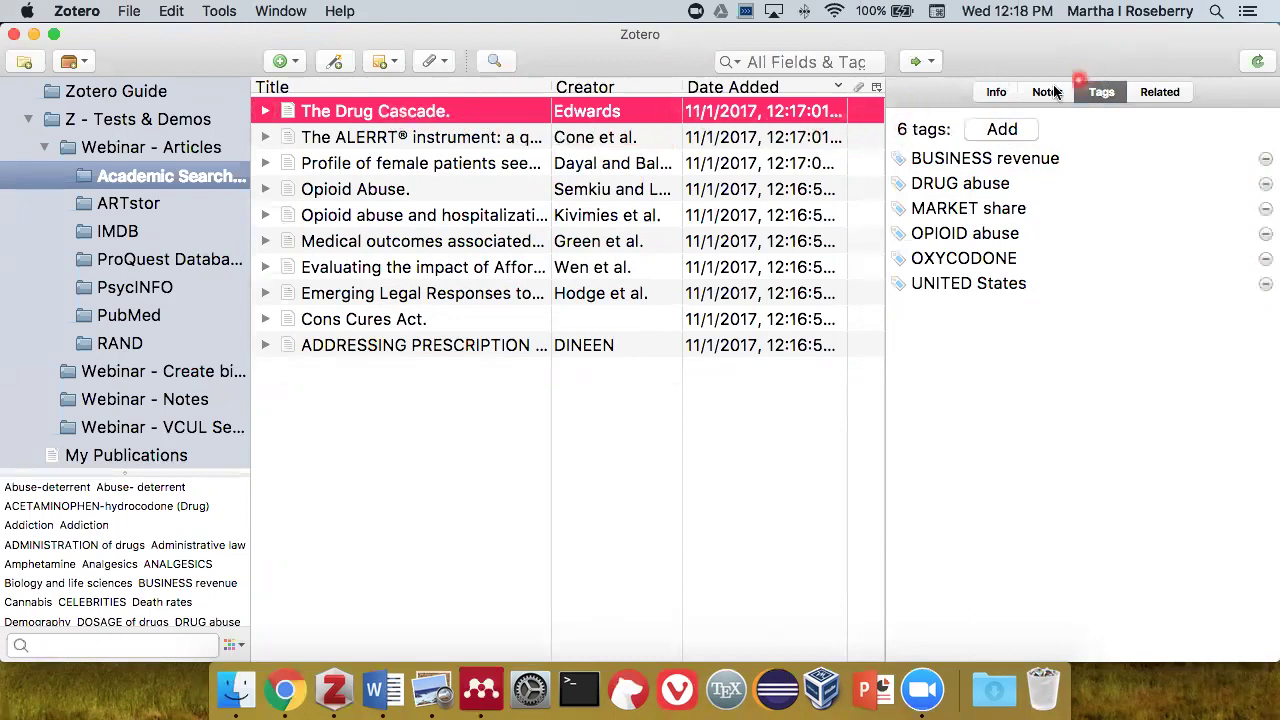
left_click(997, 92)
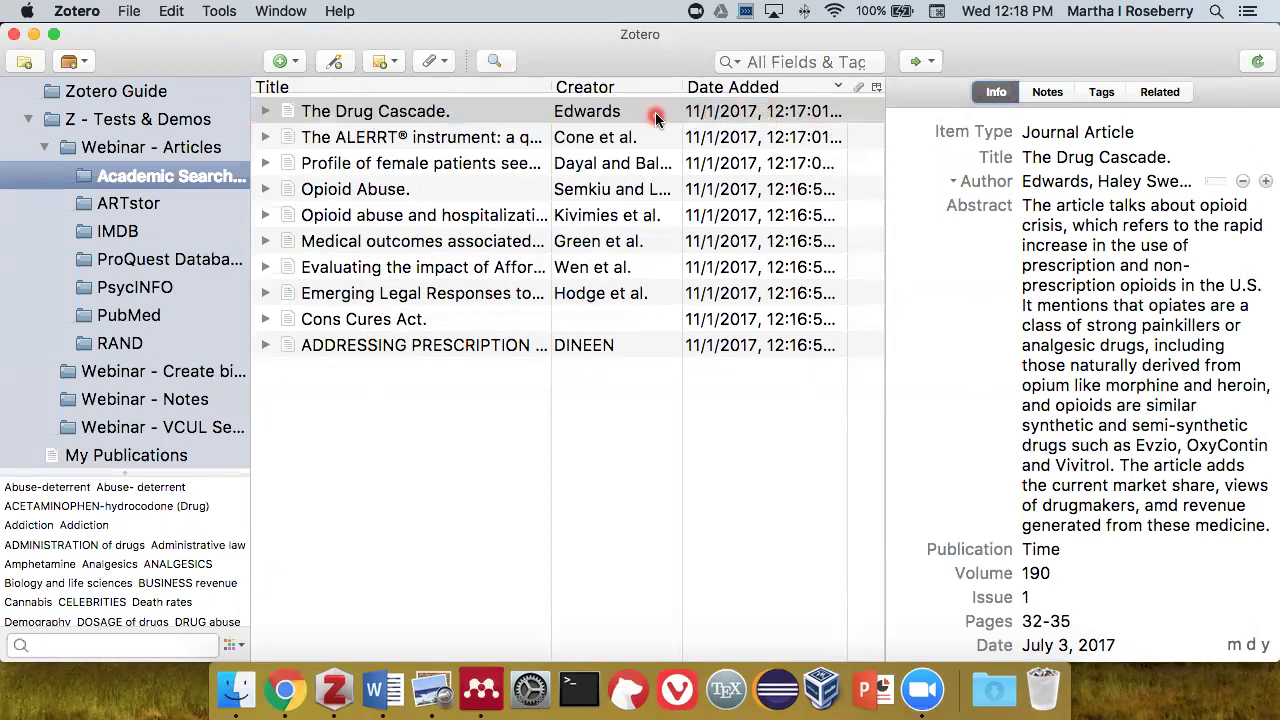
- Run a Library Lookup for "The Drug Cascade." to view its full-text sources, and close the lookup page
left_click(390, 118)
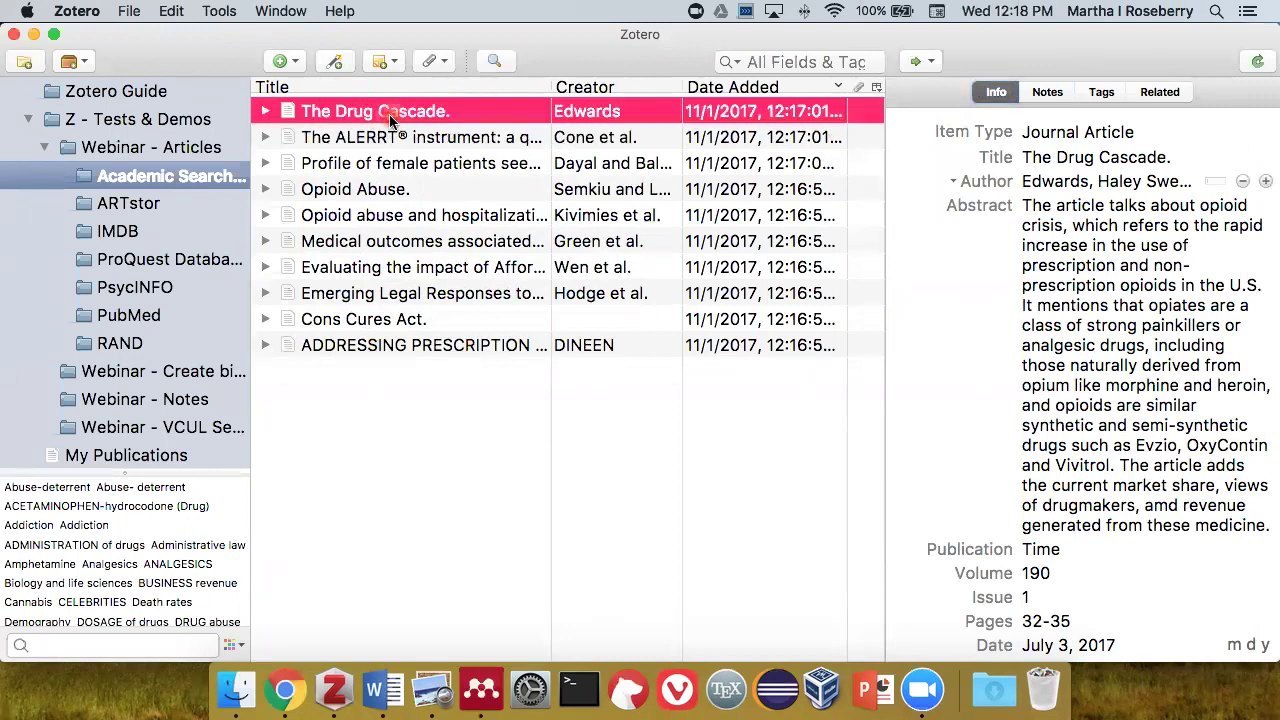
left_click(922, 62)
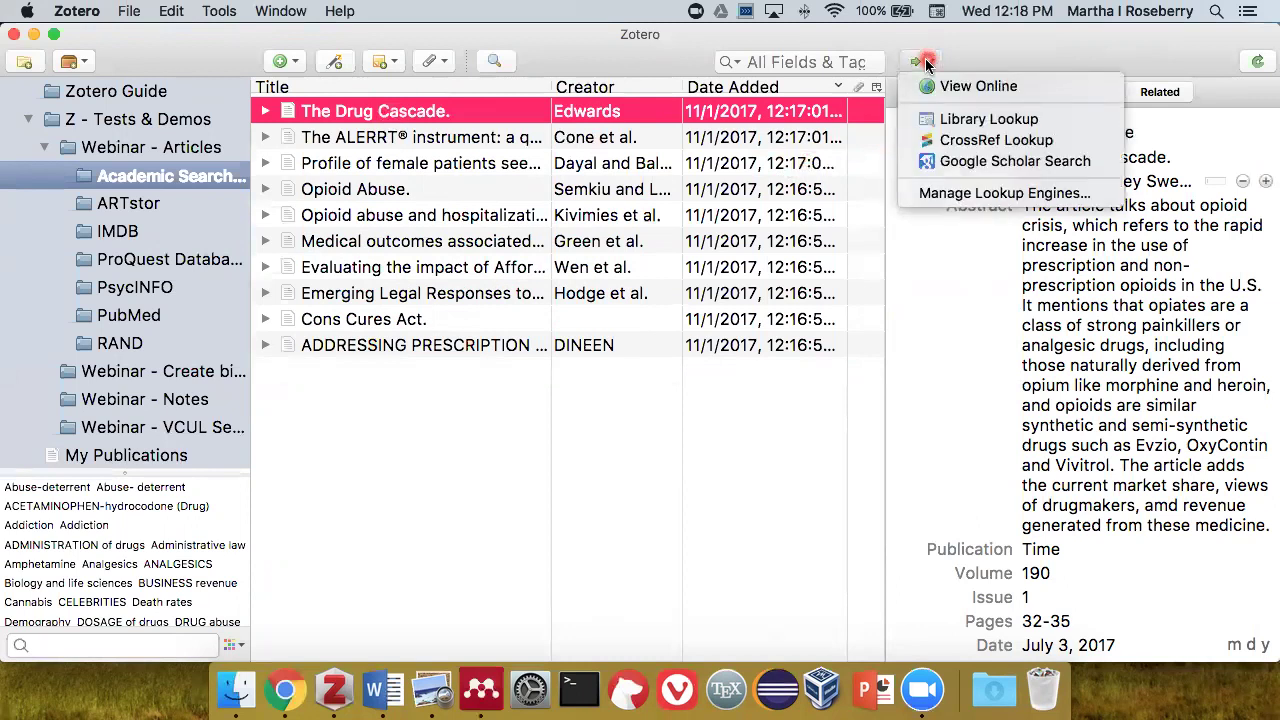
left_click(947, 122)
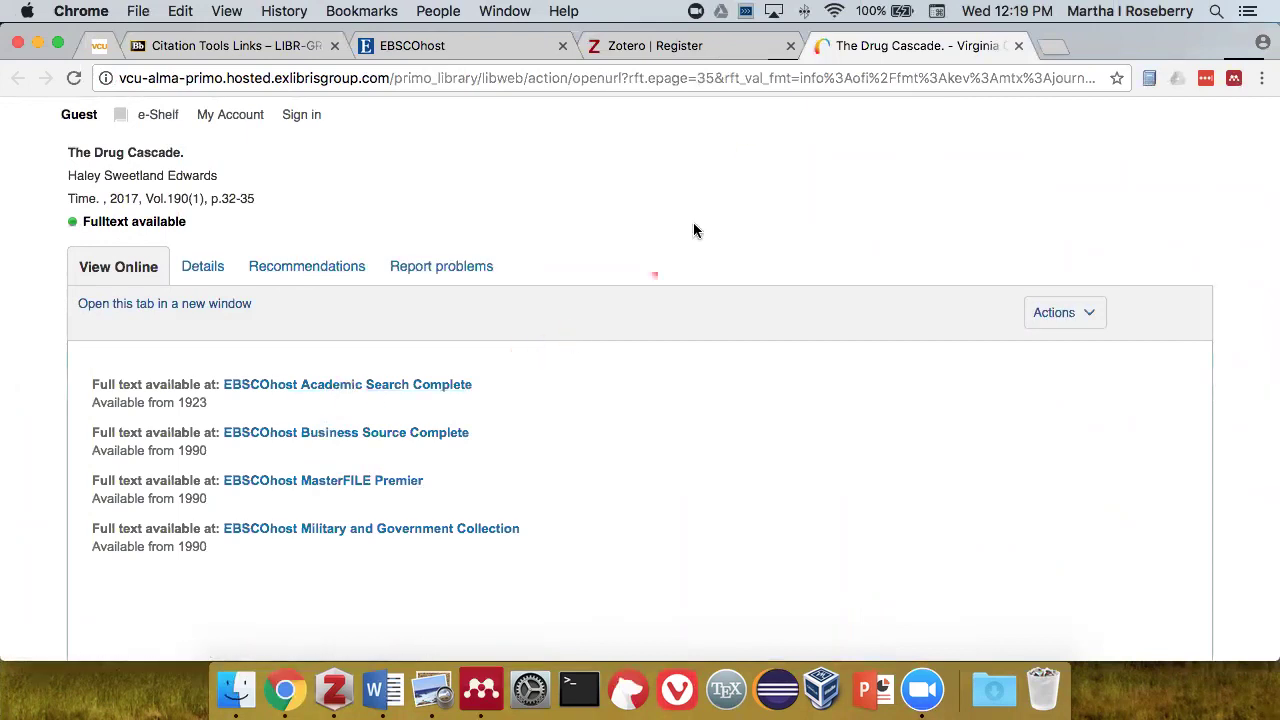
left_click(1020, 48)
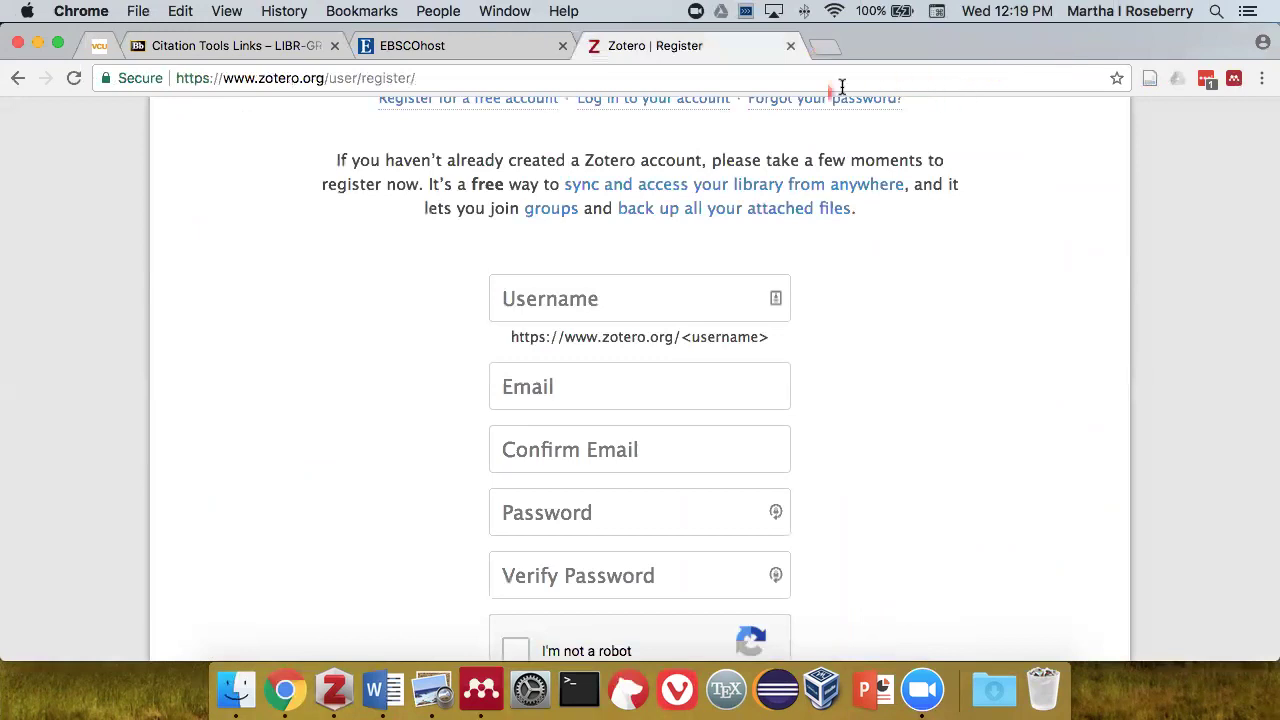
- Select the ProQuest Databases subcollection in Zotero as the next import target, and return to the Citation Tools Links page in Chrome
left_click(254, 50)
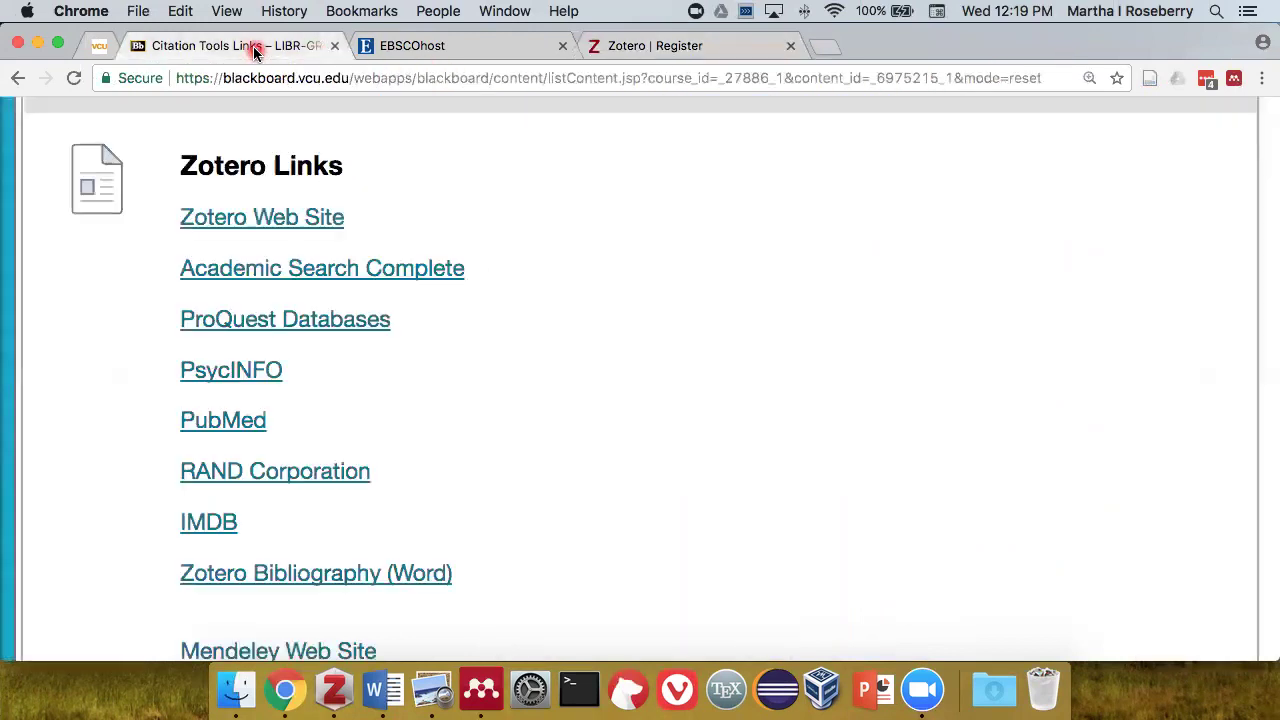
left_click(332, 690)
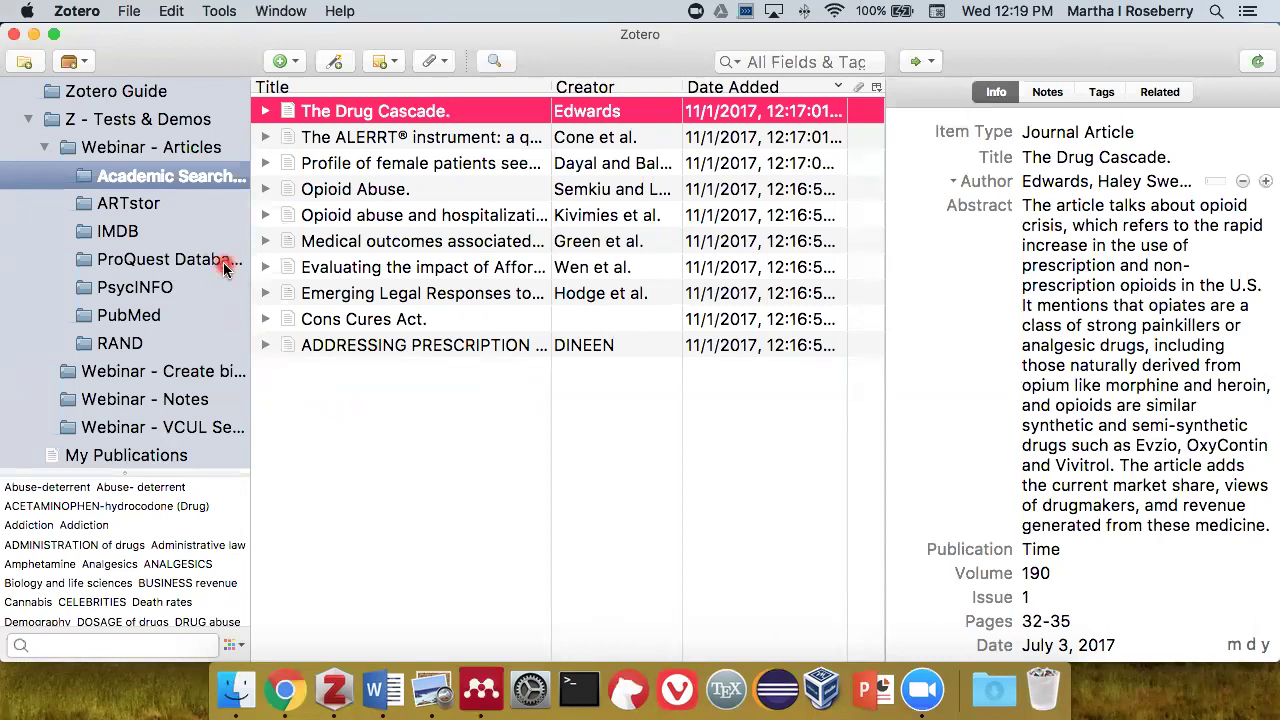
left_click(176, 260)
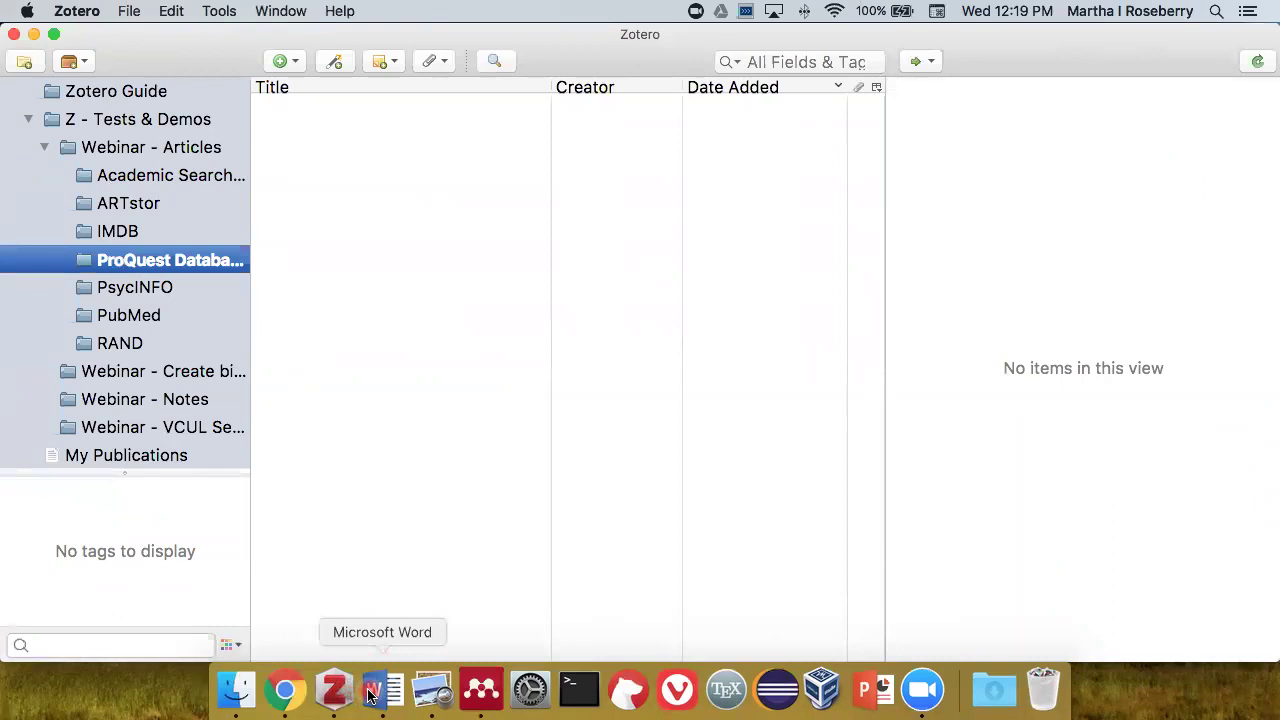
left_click(290, 696)
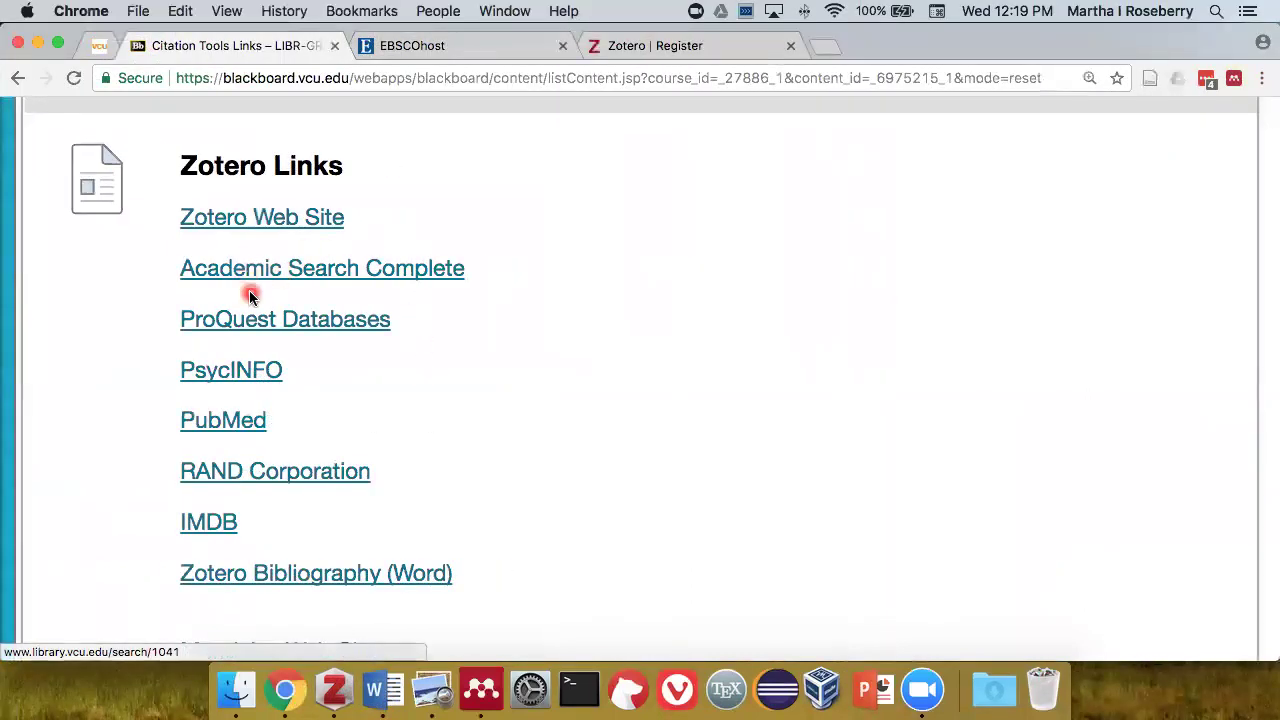
- Open ProQuest Databases from the Zotero links and run an advanced search for the phrase "opioid abuse"
left_click(245, 320)
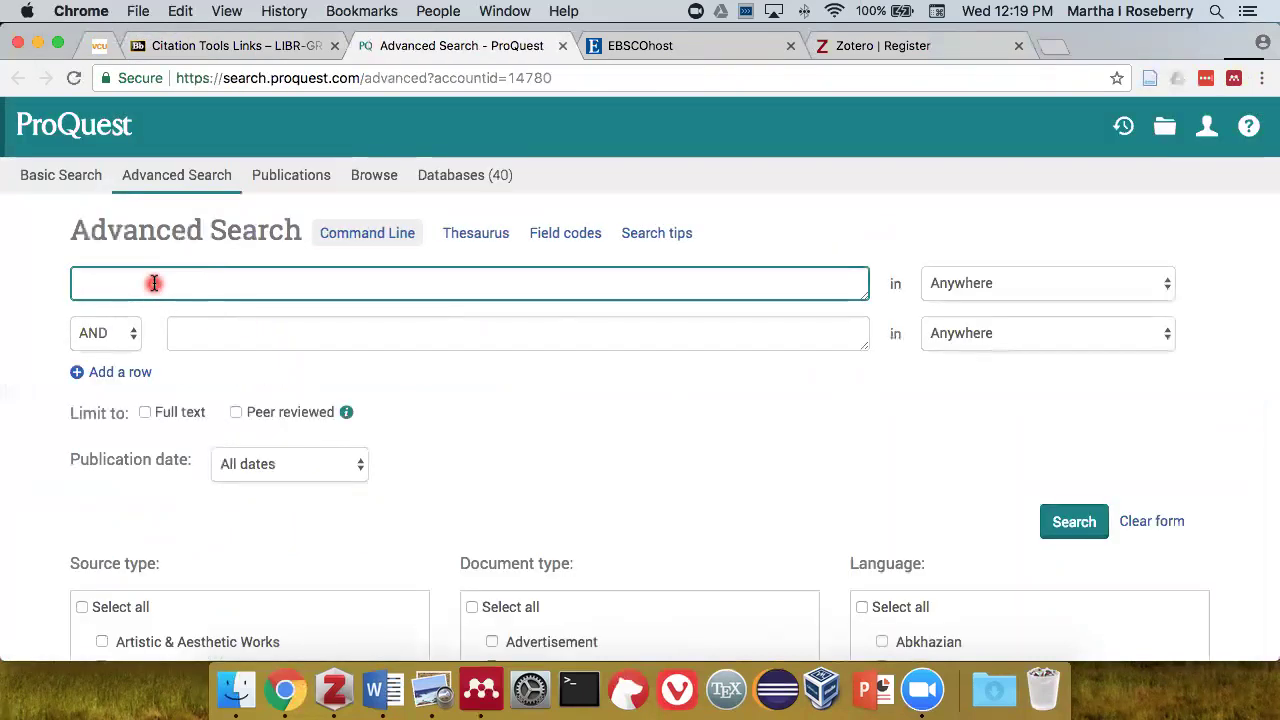
left_click(154, 283)
type("\"opoiod abuse\"")
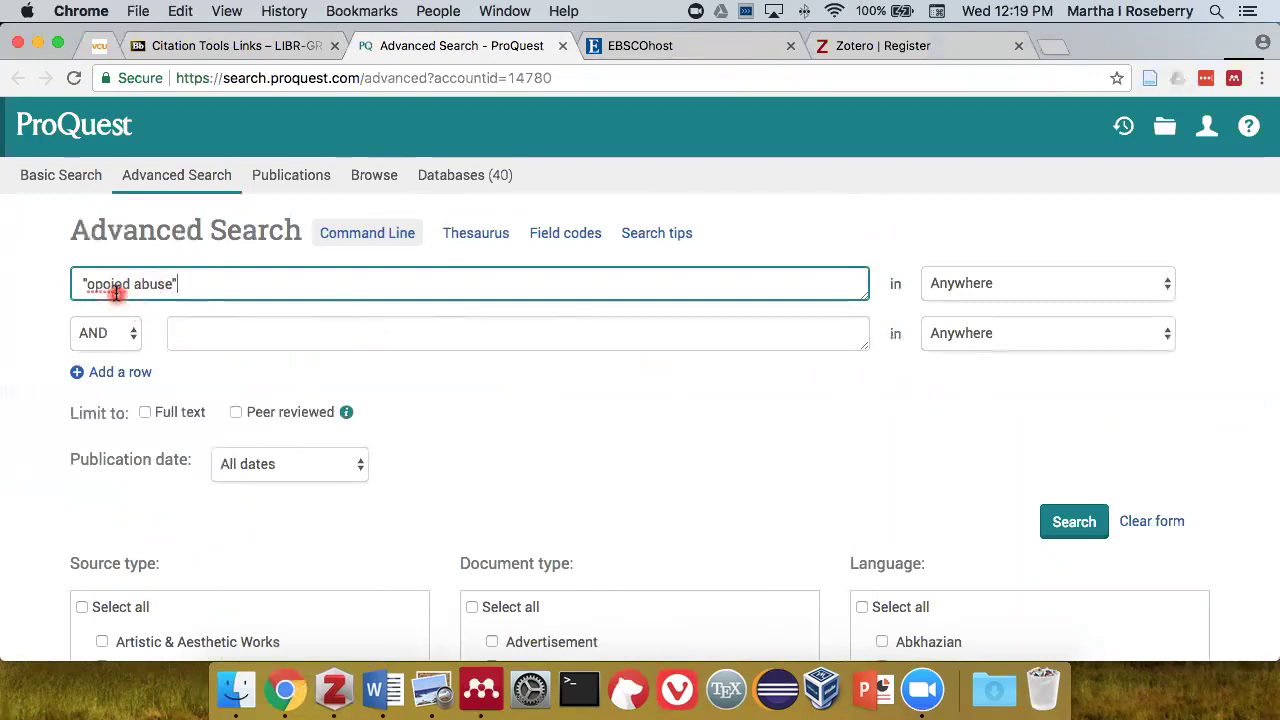
left_click_drag(101, 285, 123, 284)
type("ioid")
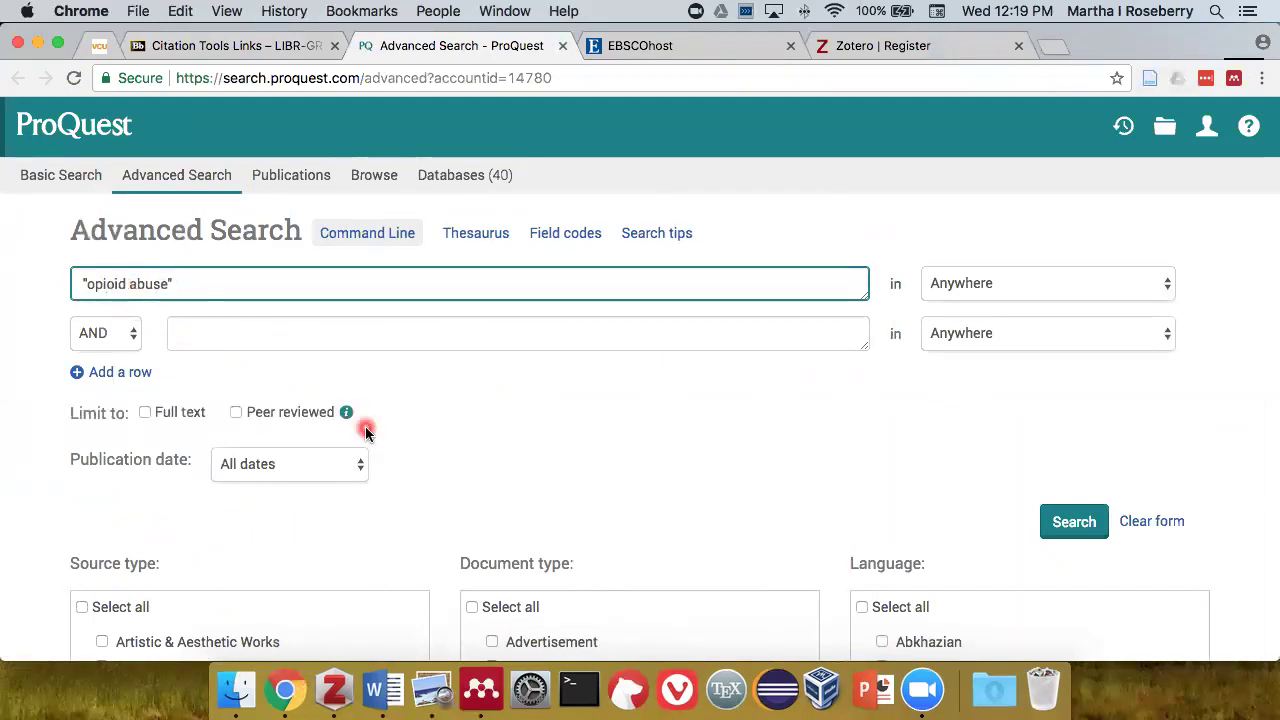
left_click(1062, 524)
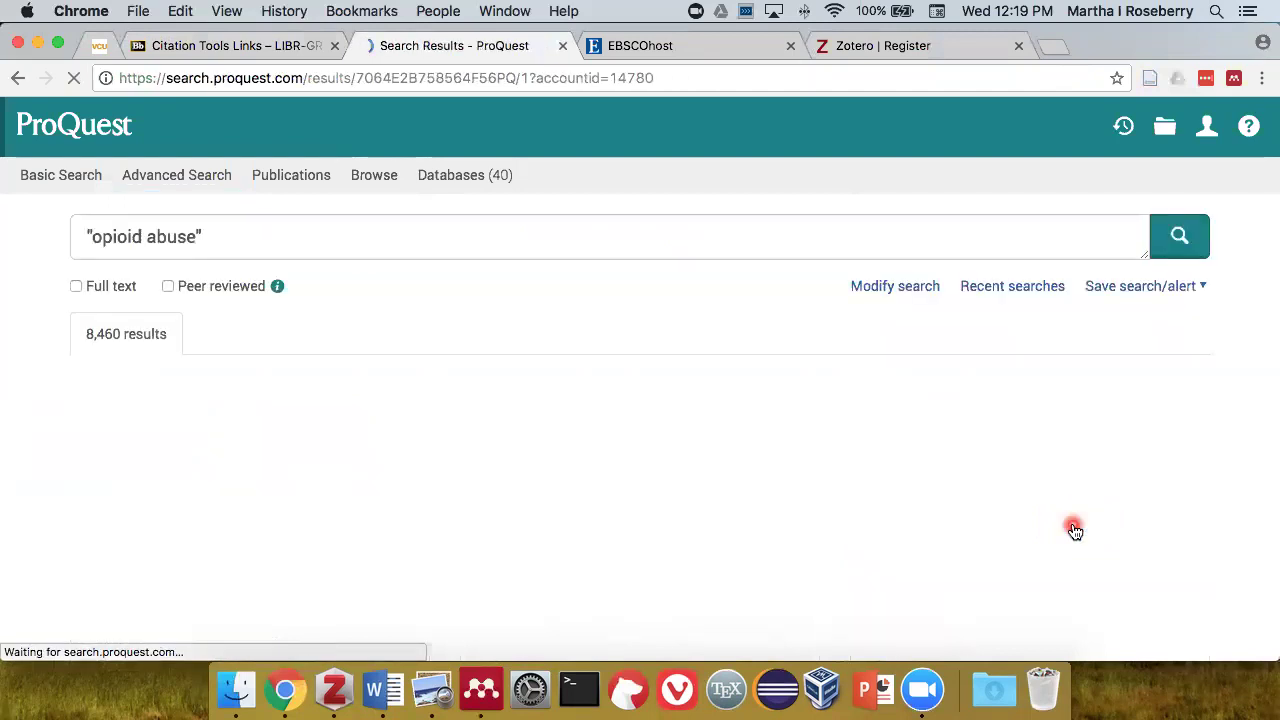
left_click(922, 477)
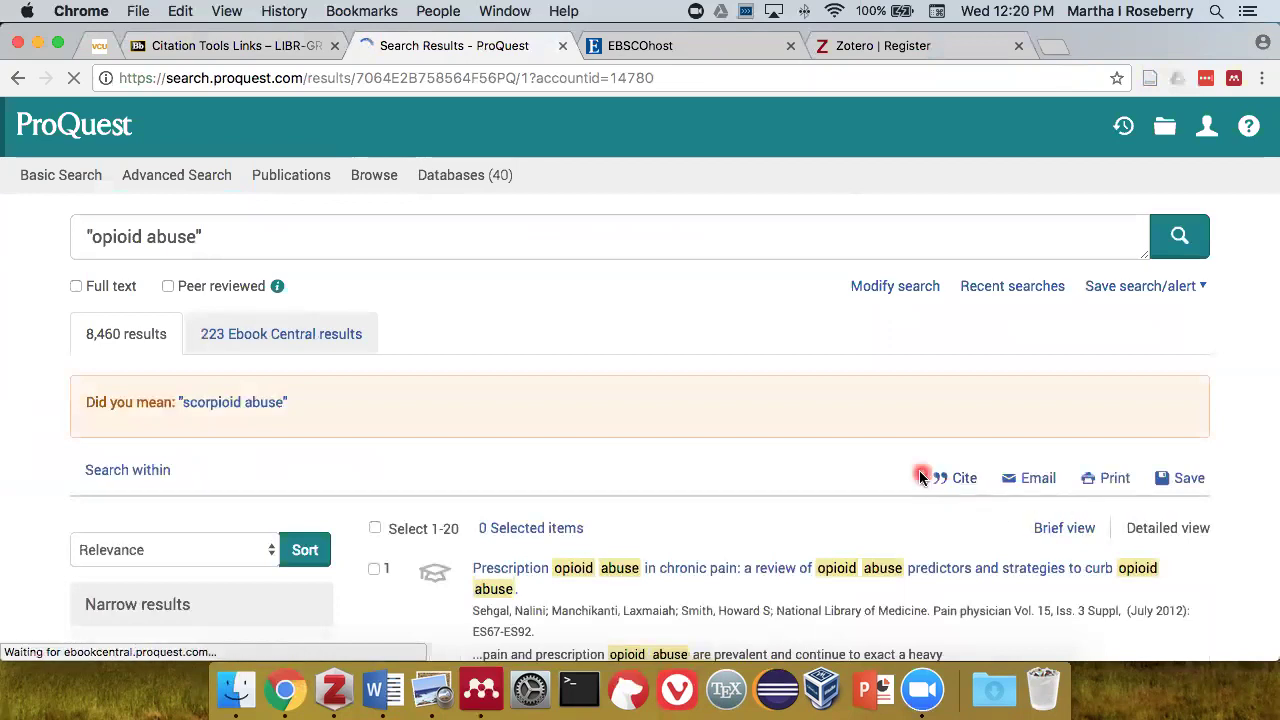
left_click(1047, 375)
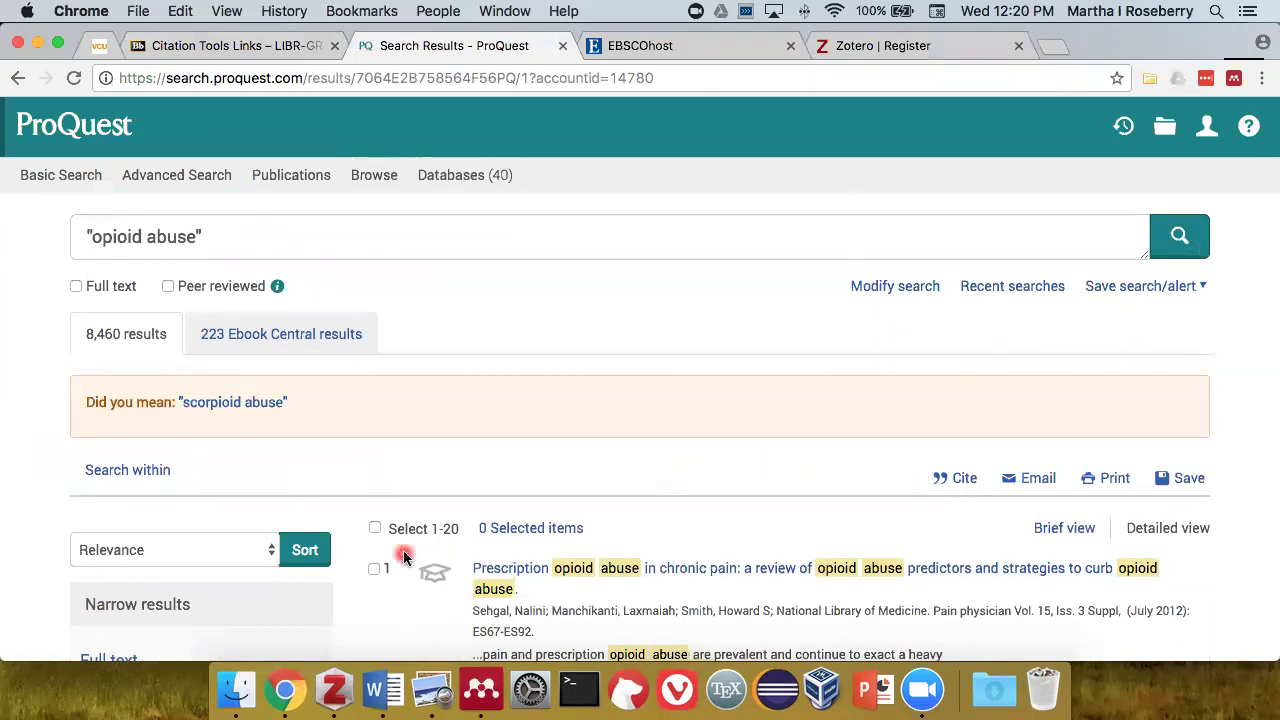
- Select search results 1-20 and set them up for export in RIS format
left_click(373, 530)
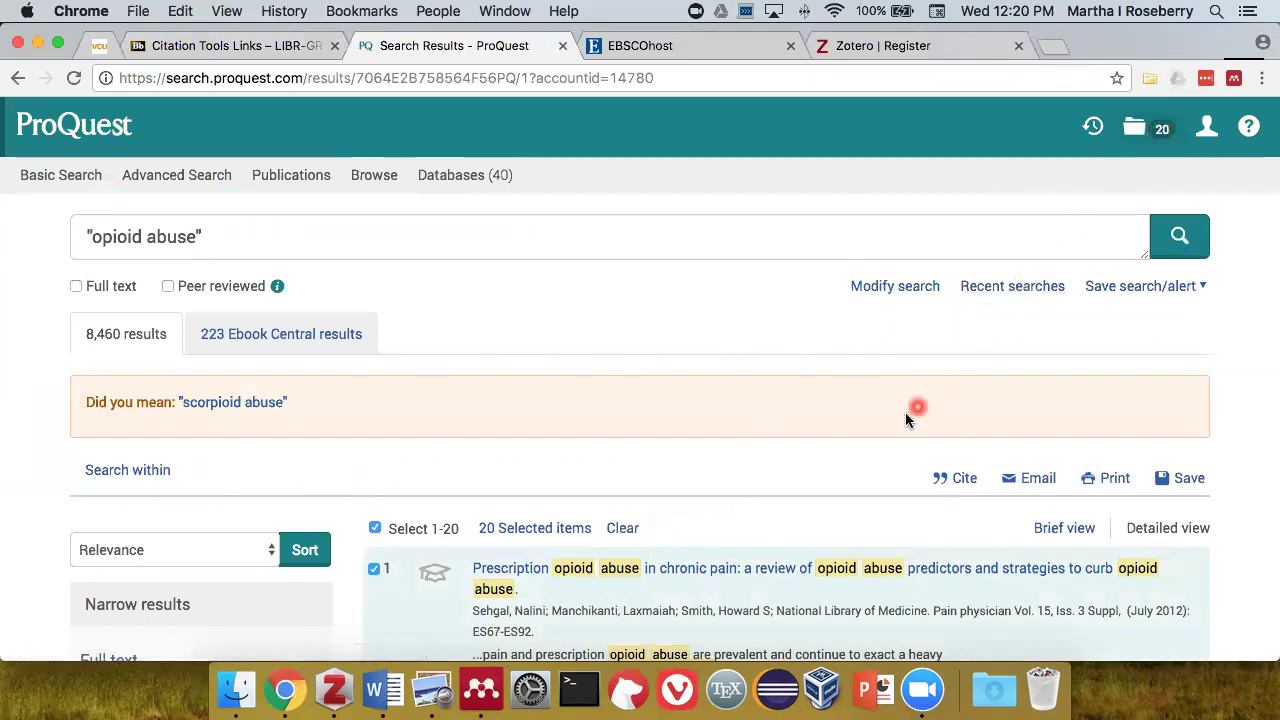
left_click(1190, 480)
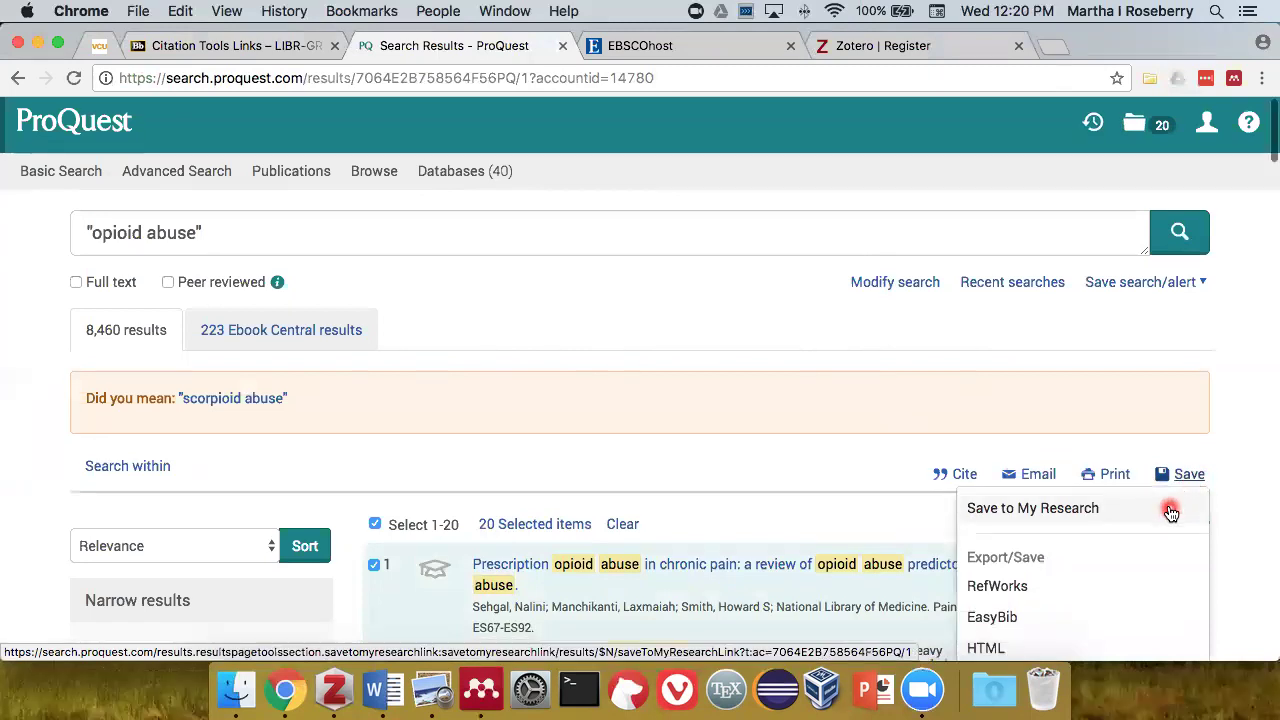
scroll(1172, 518, "down", 3)
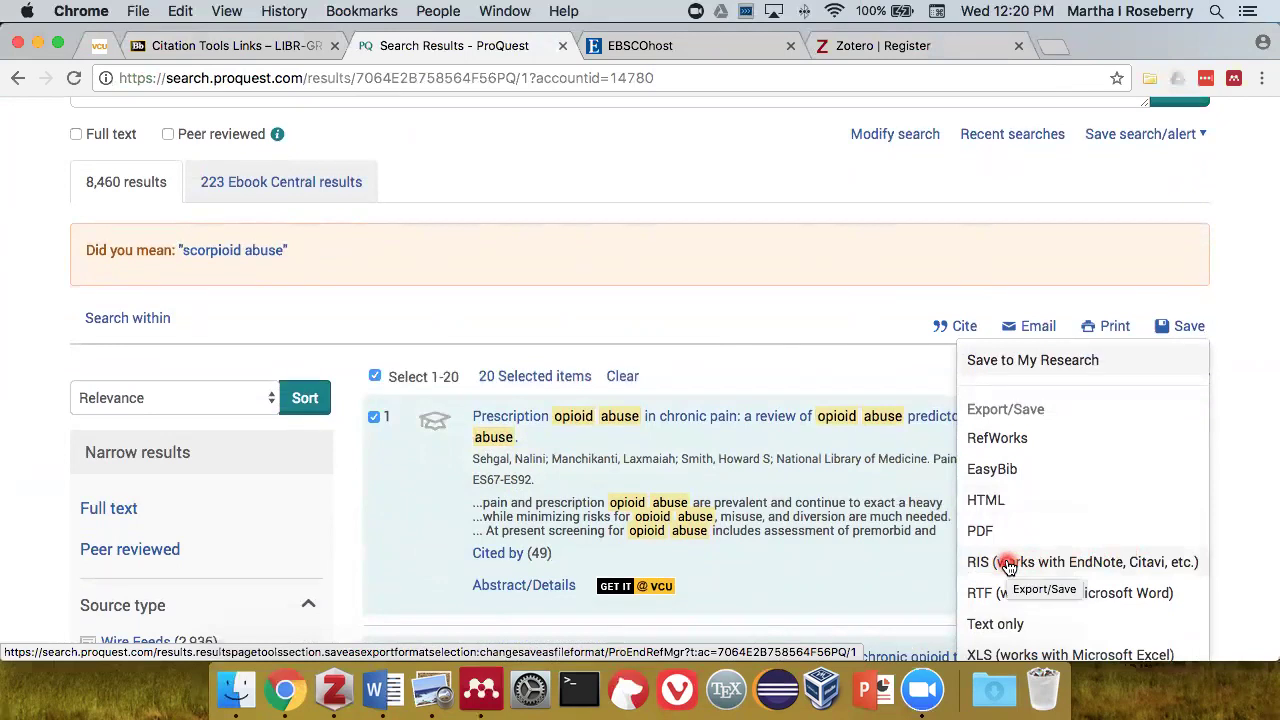
scroll(1008, 566, "down", 1)
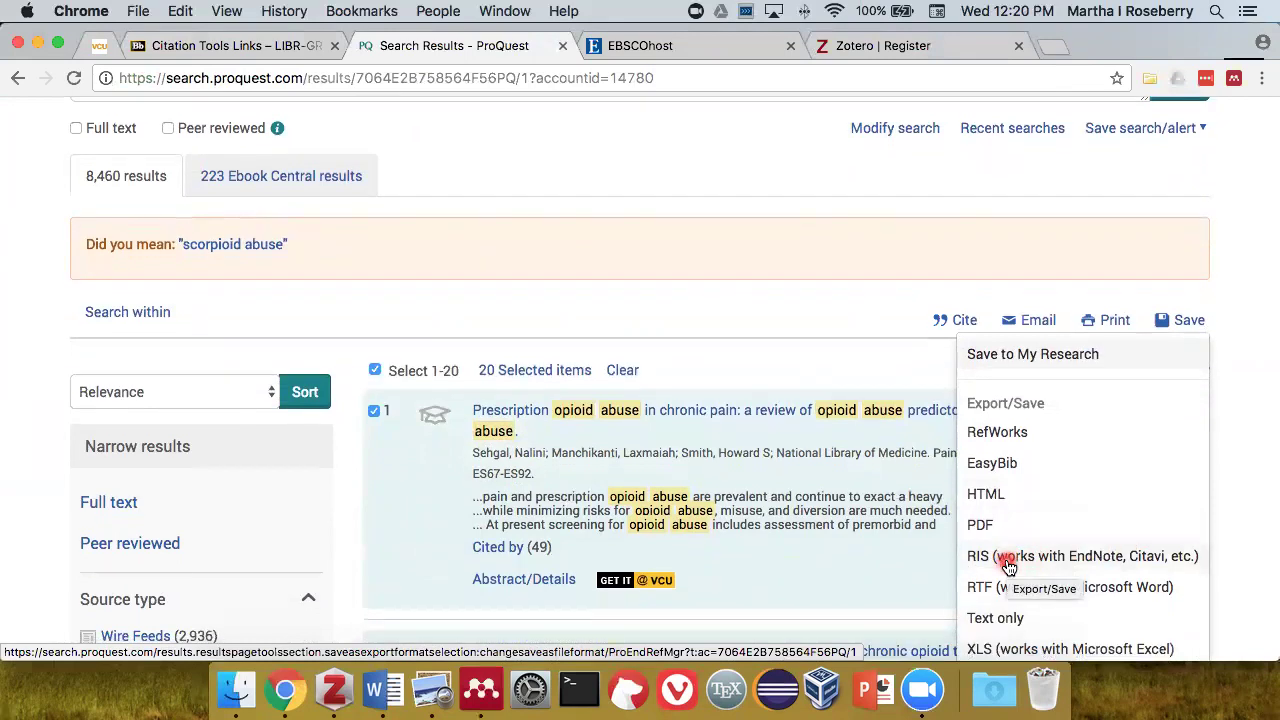
left_click(1008, 566)
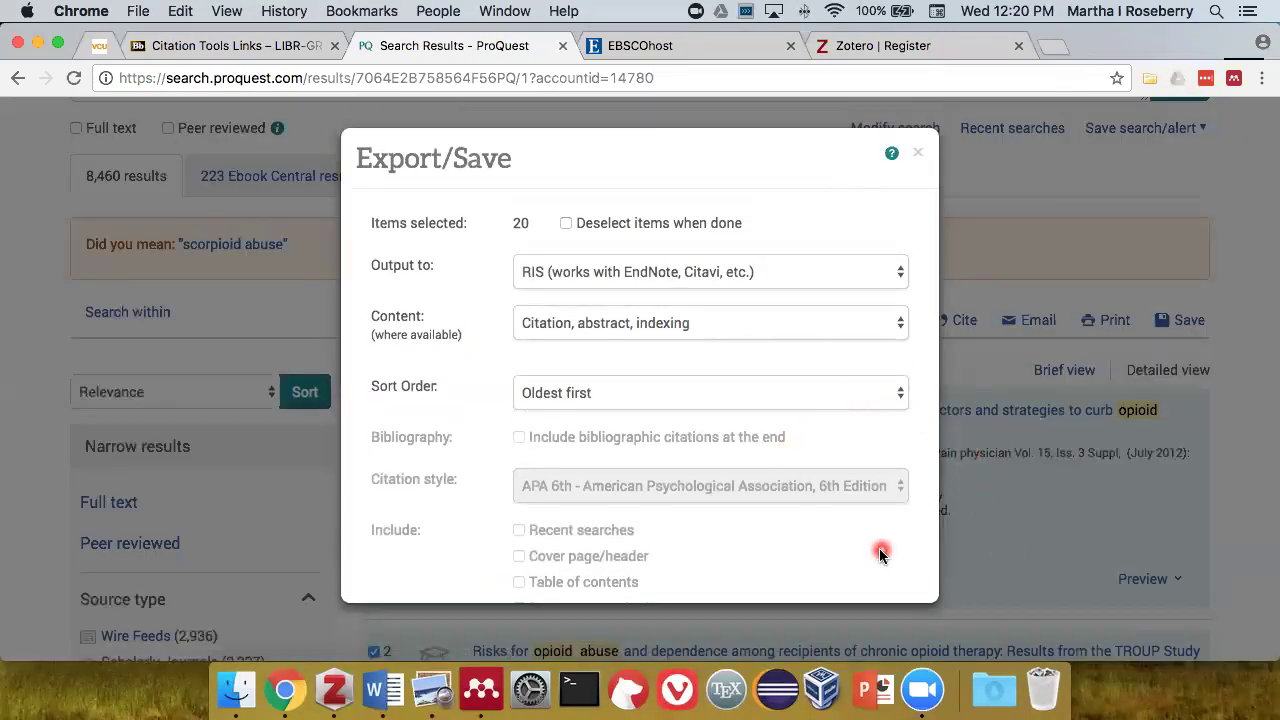
- Continue the export with the default options and save ProQuestDocuments-2017-11-01.ris to the Downloads folder
scroll(880, 555, "down", 3)
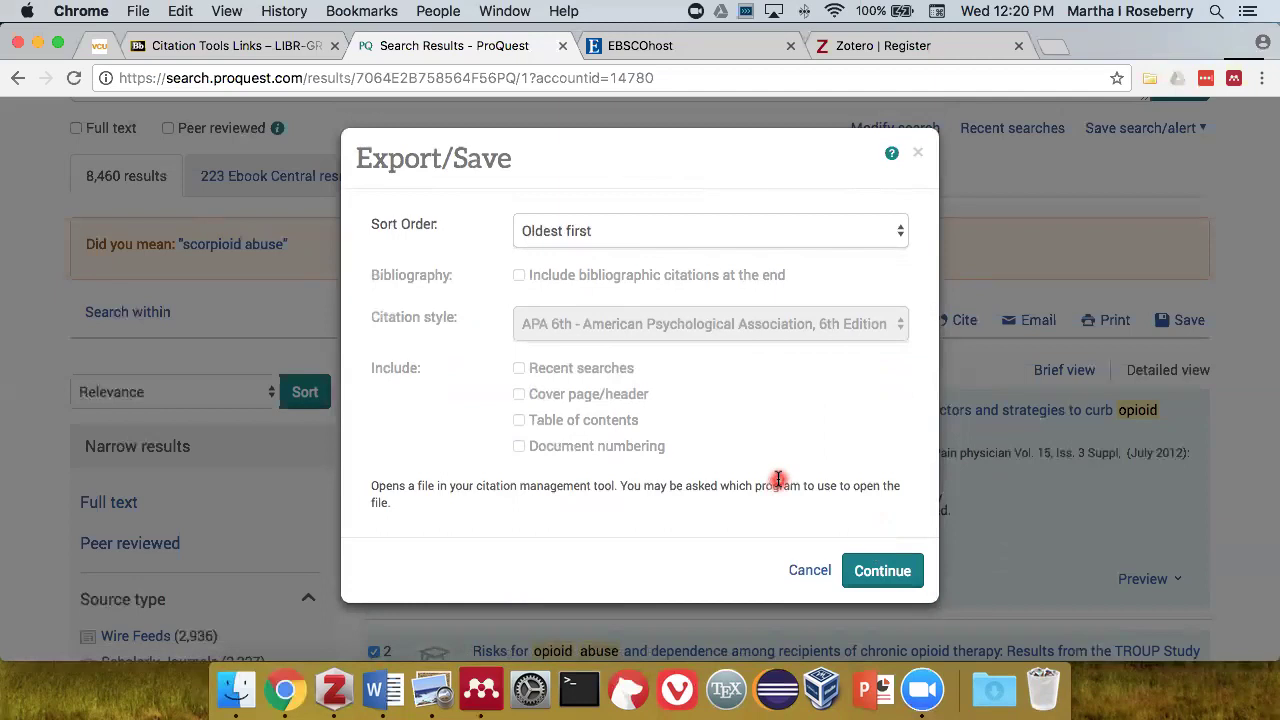
left_click(873, 572)
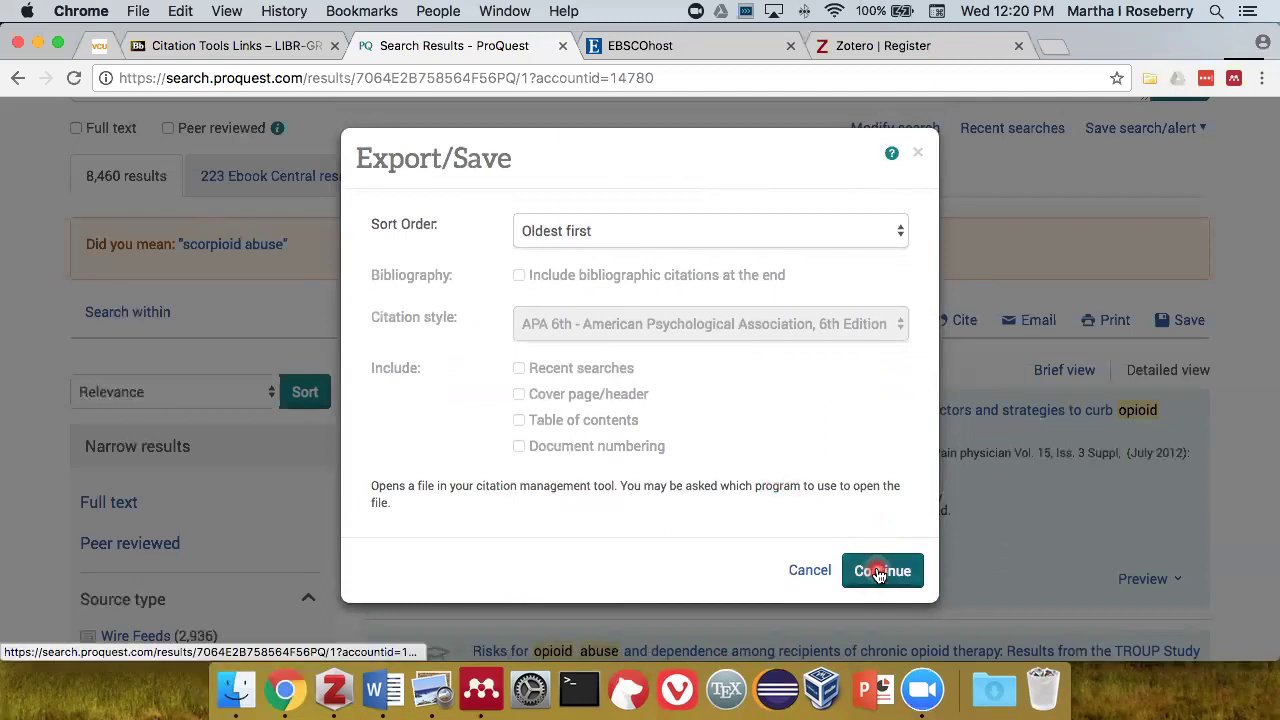
left_click(877, 572)
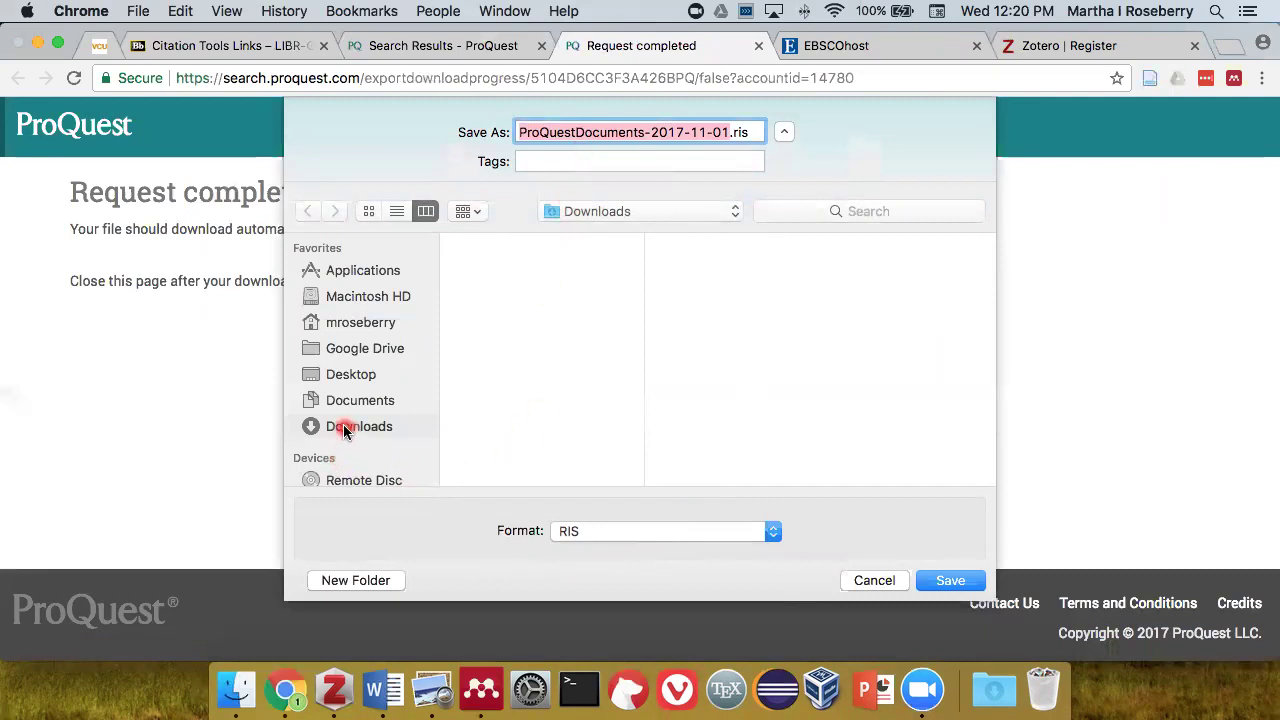
left_click(950, 580)
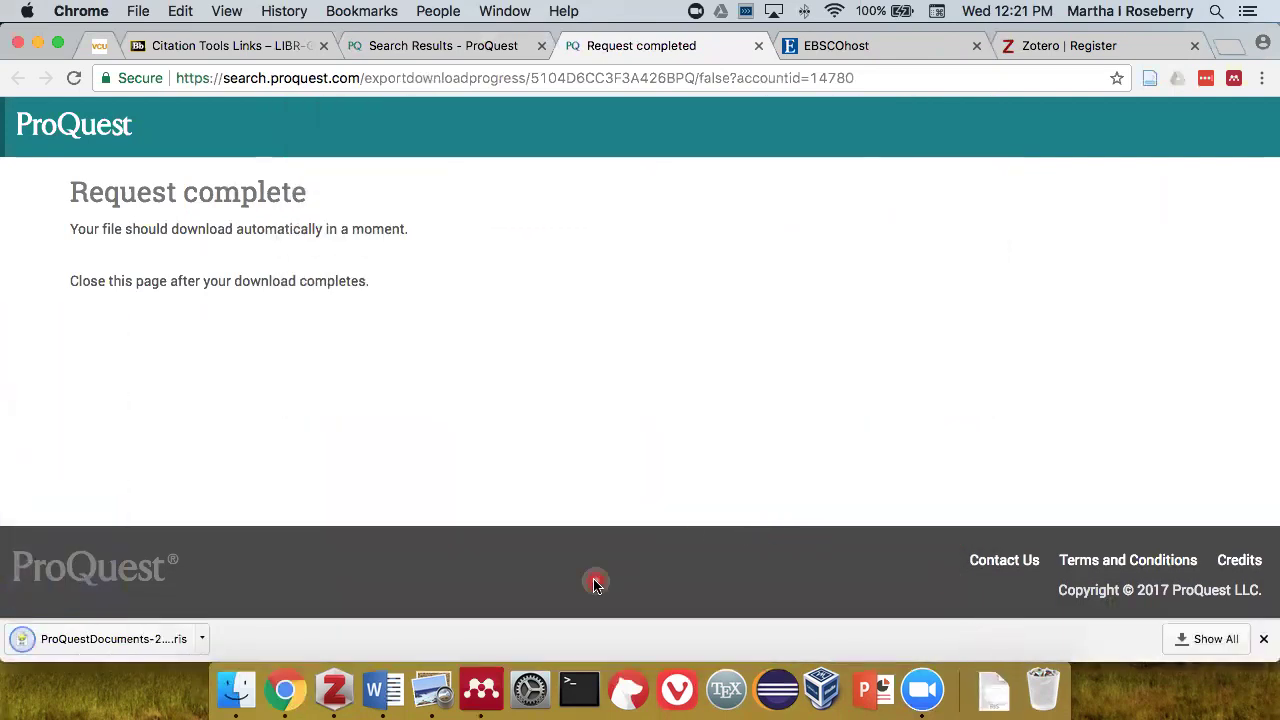
- Switch to Zotero and import ProQuestDocuments-2017-11-01.ris from the Downloads folder with the ProQuest Databases collection selected
left_click(335, 688)
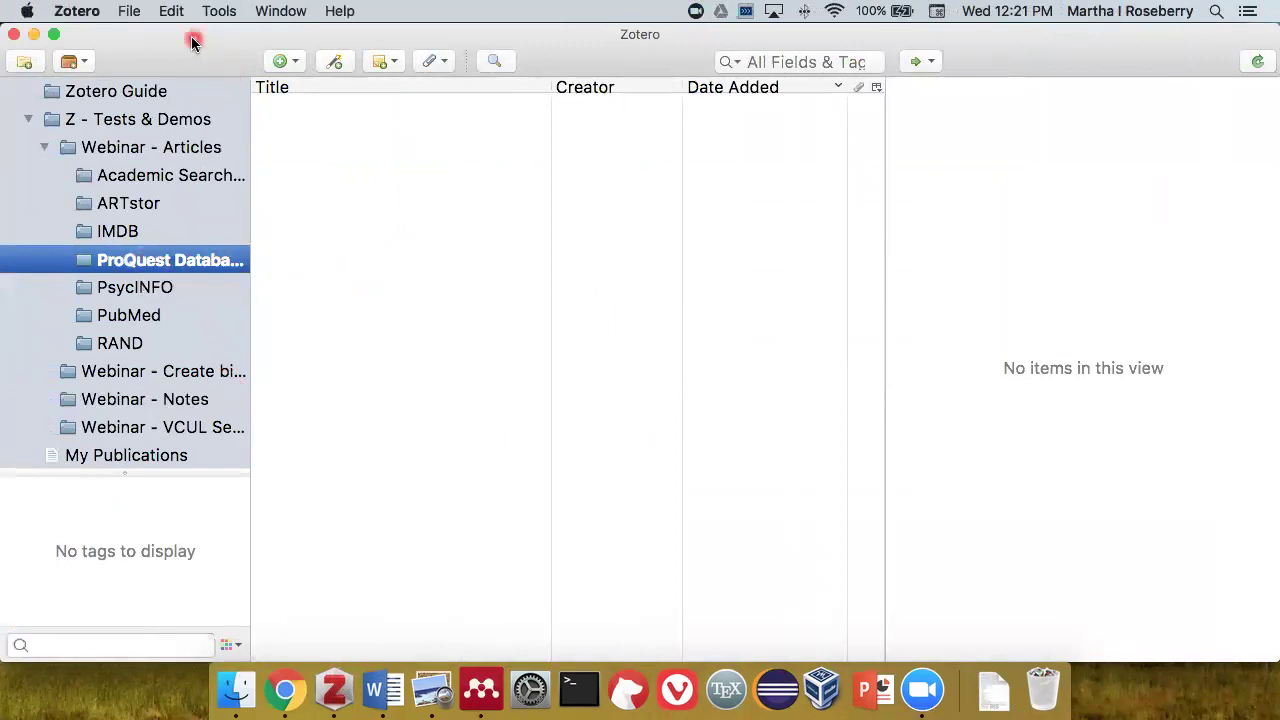
left_click(130, 12)
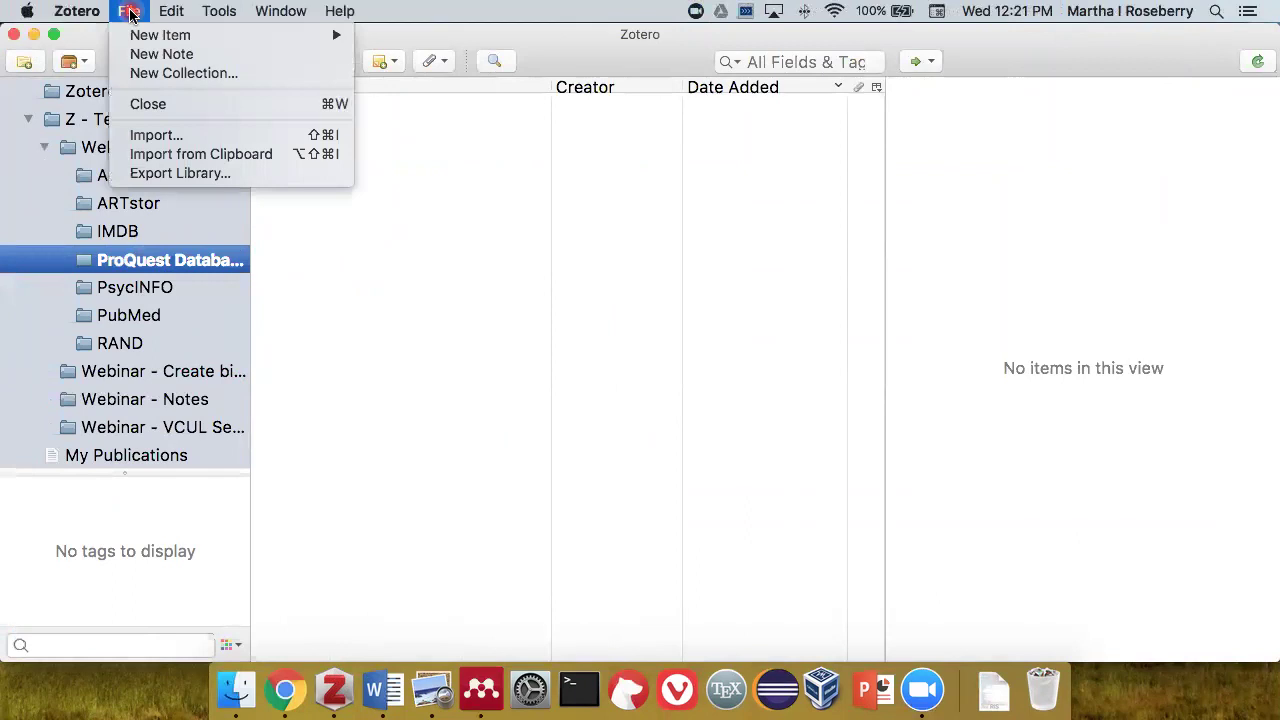
left_click(137, 135)
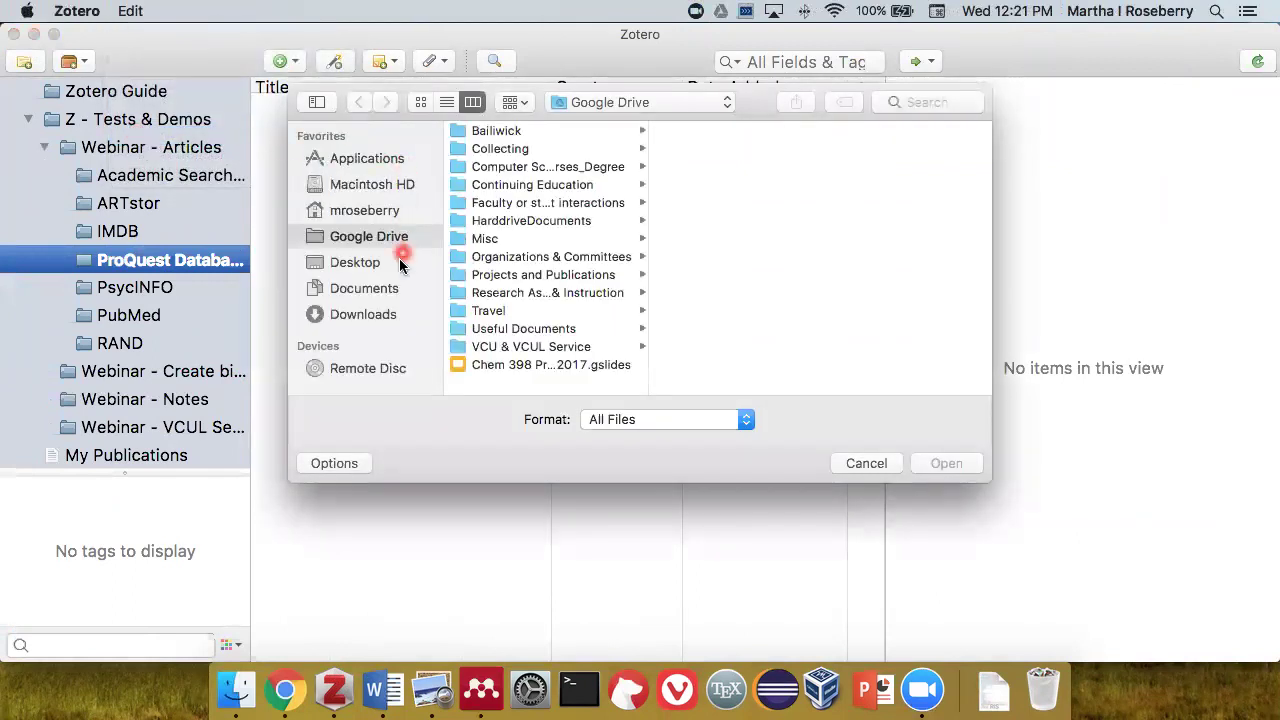
left_click(355, 318)
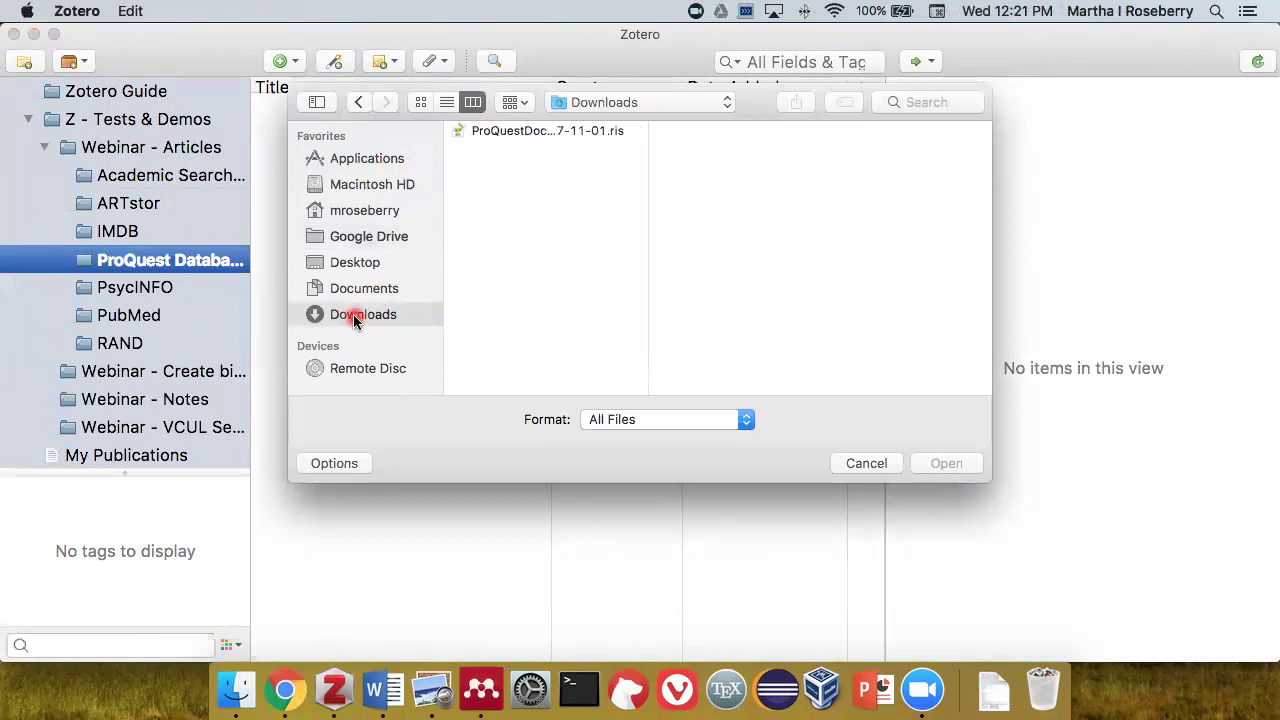
left_click(507, 130)
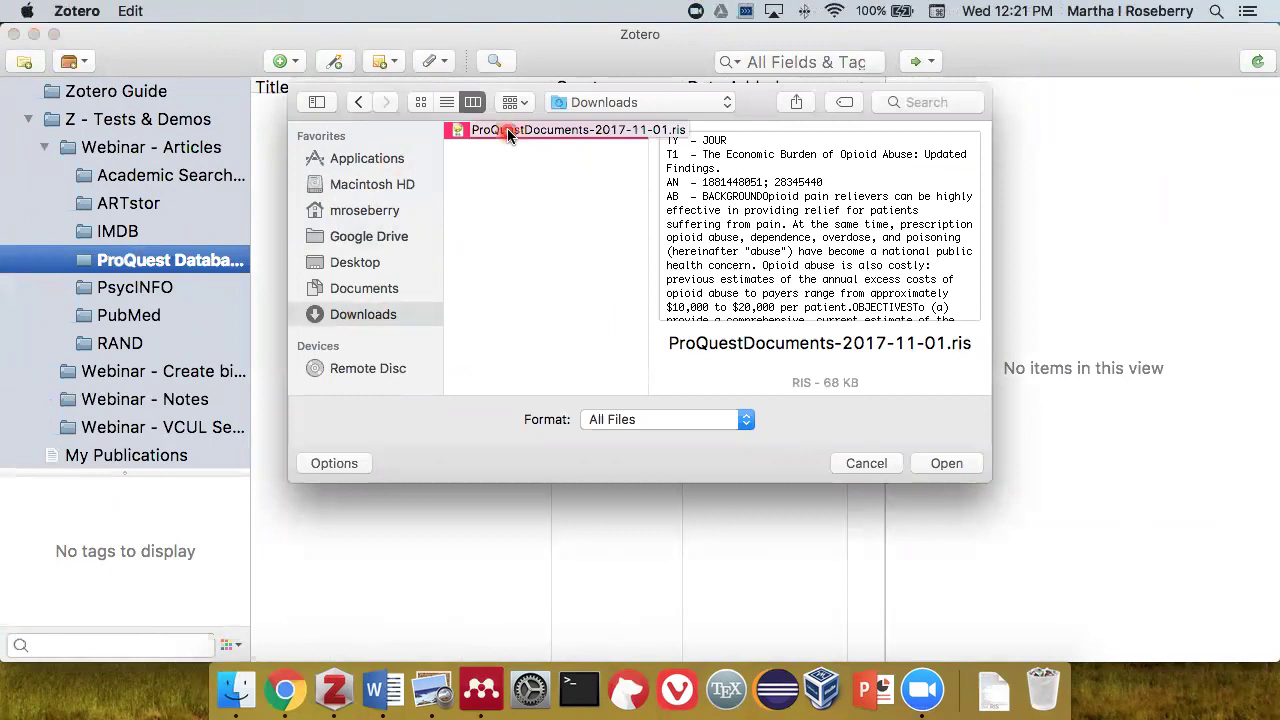
left_click(945, 463)
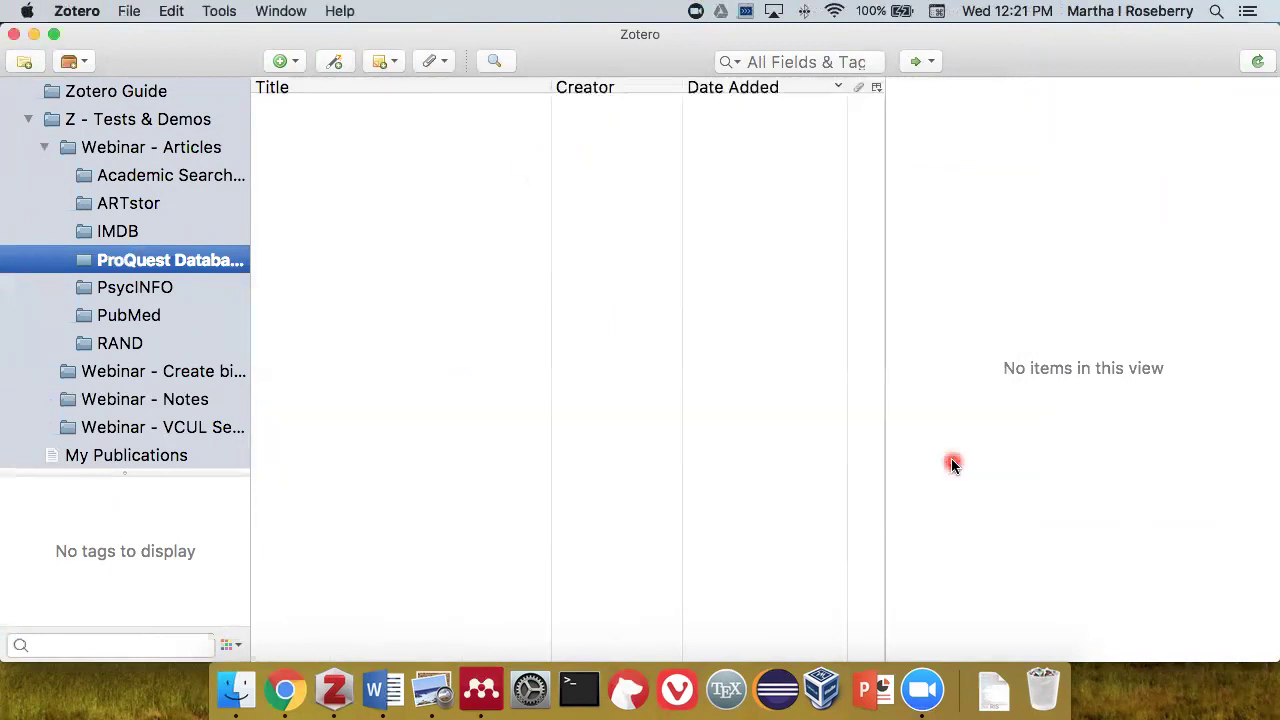